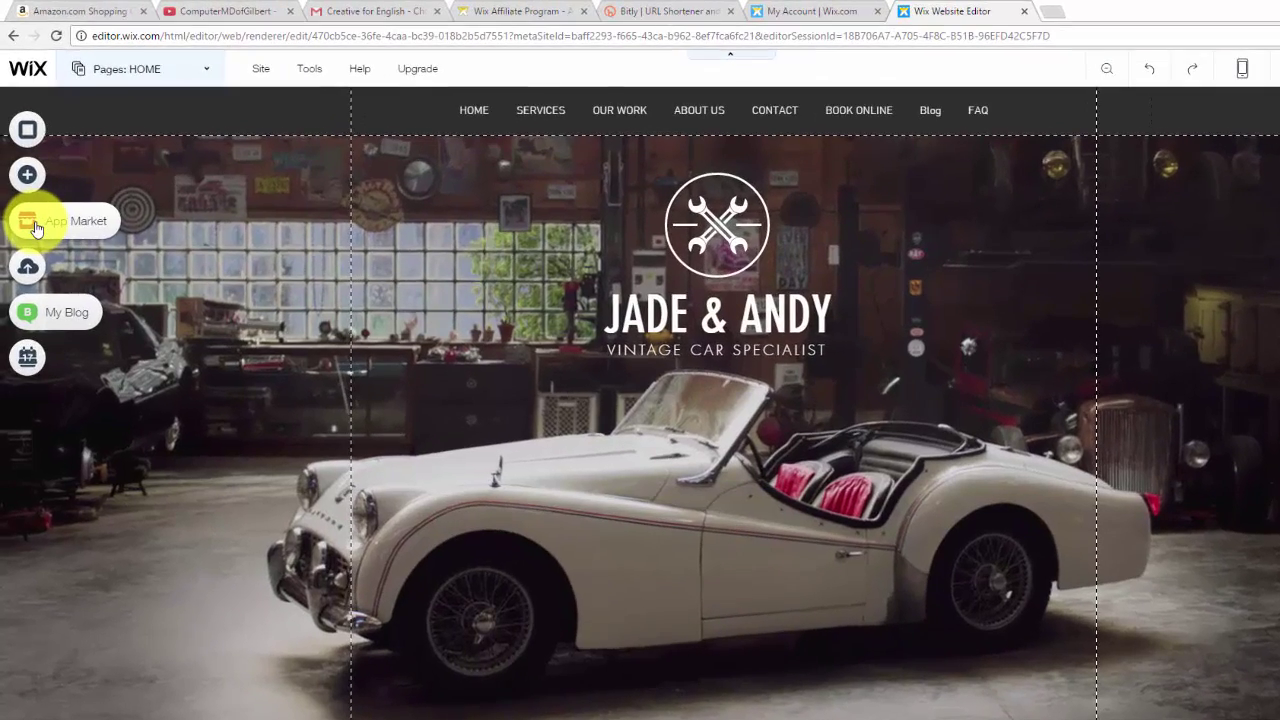
Step: Search the App Market for 'wix eve' and add the Wix Events app to the site
{"action": "left_click", "coordinate": [25, 198]}
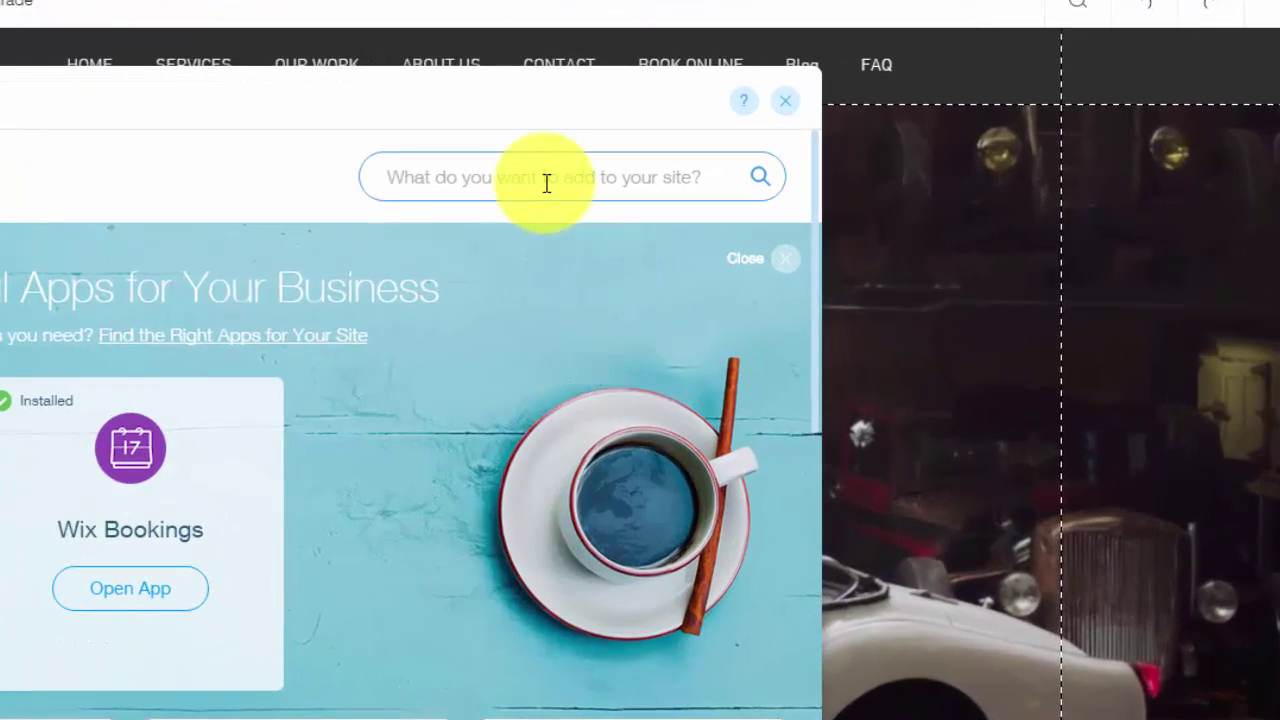
{"action": "left_click", "coordinate": [620, 183]}
{"action": "type", "text": "wix eve"}
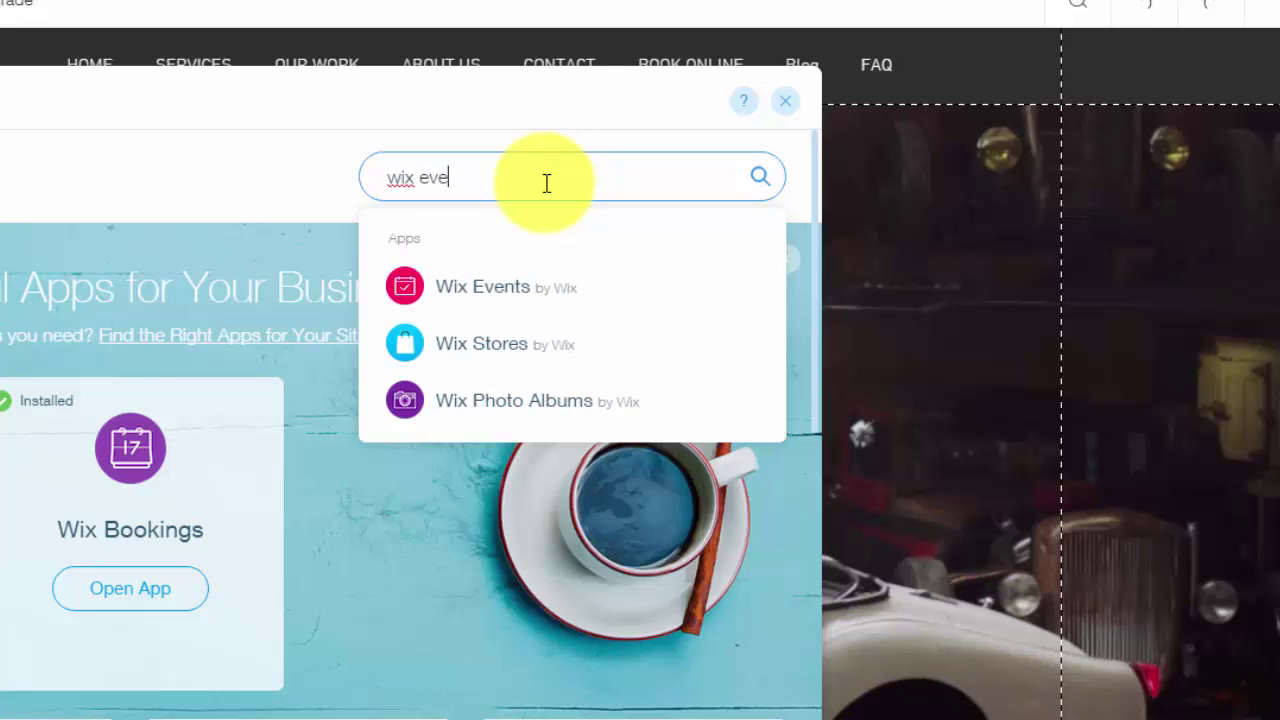
{"action": "left_click", "coordinate": [575, 305]}
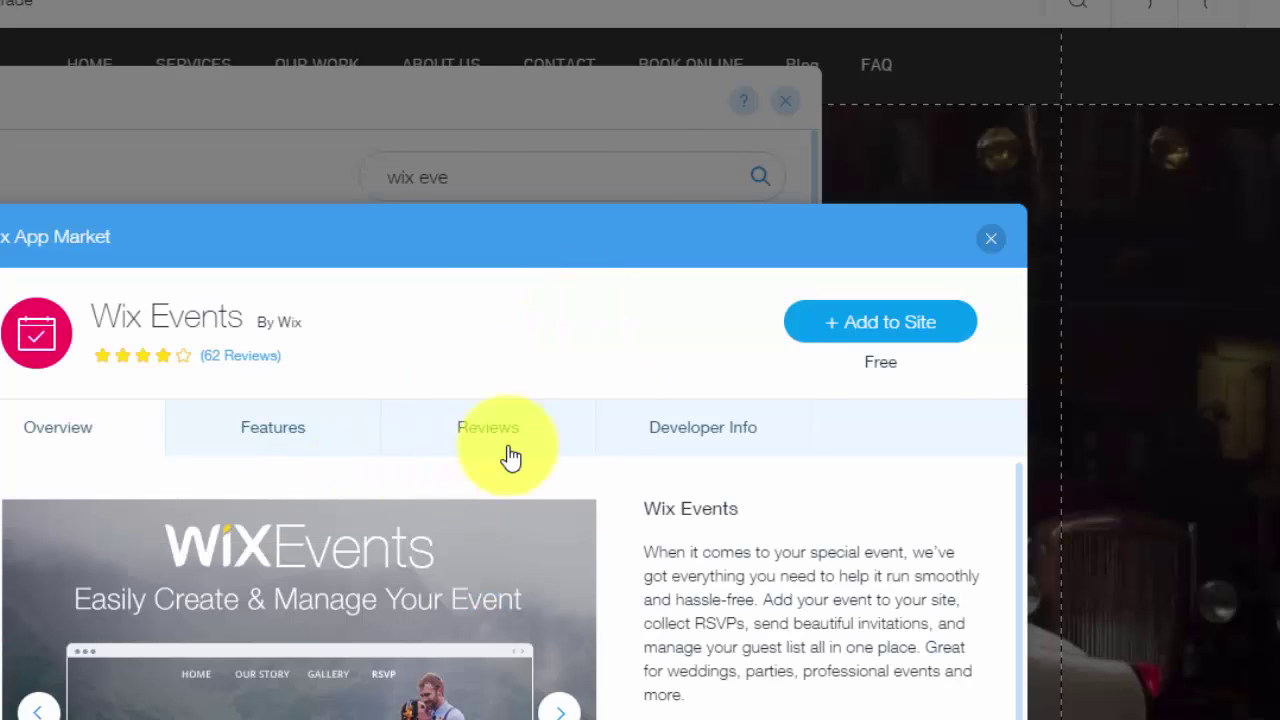
{"action": "left_click", "coordinate": [955, 328]}
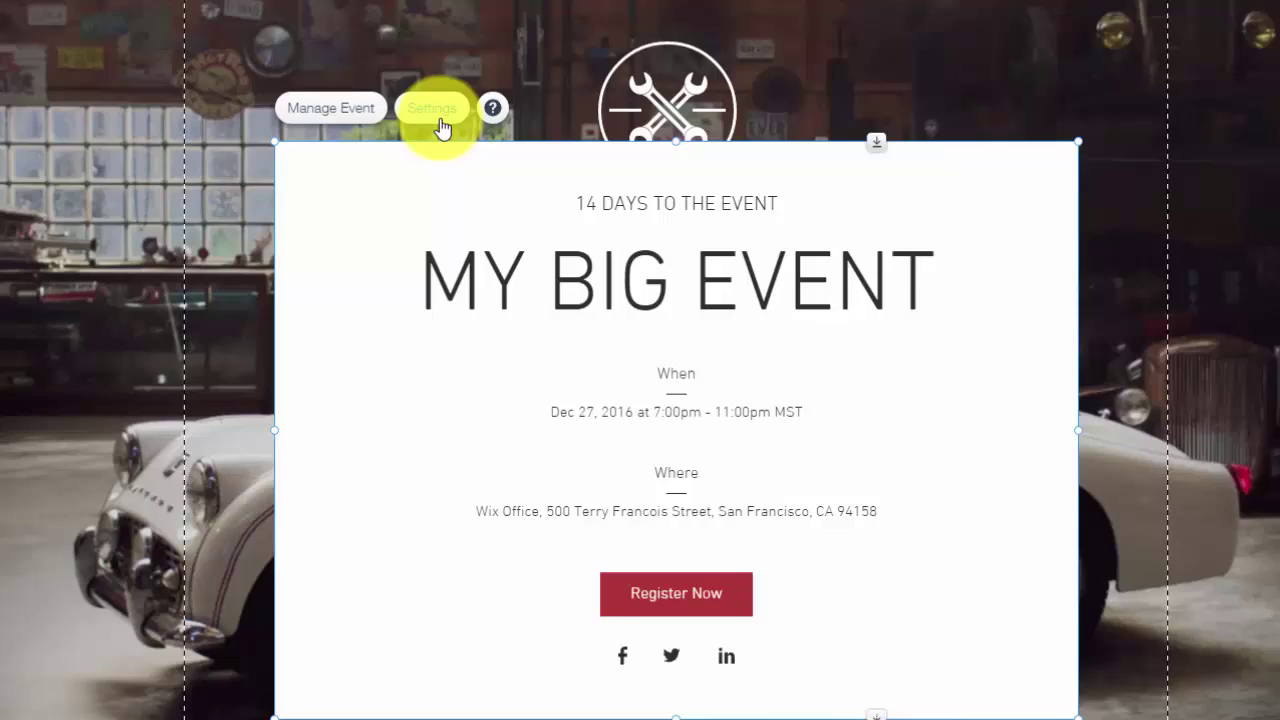
Step: Set the event widget's time and location layout to Compact with centre-aligned text
{"action": "left_click", "coordinate": [370, 104]}
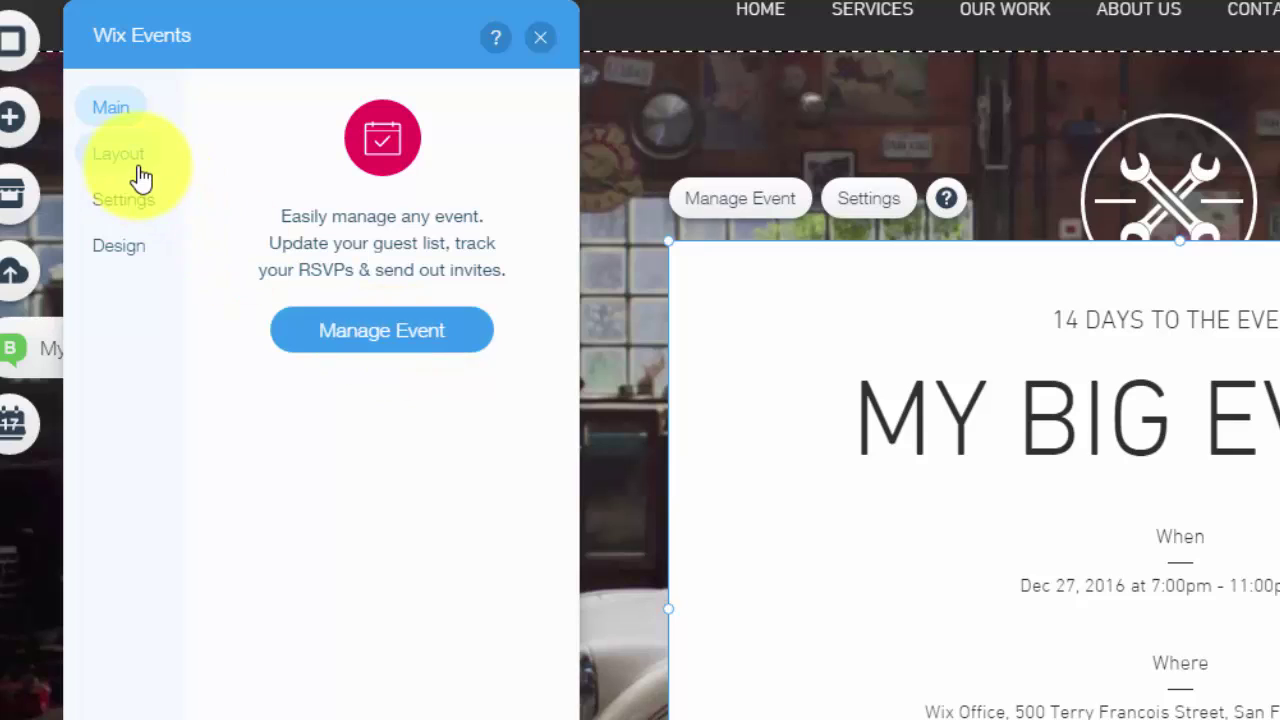
{"action": "left_click", "coordinate": [140, 172]}
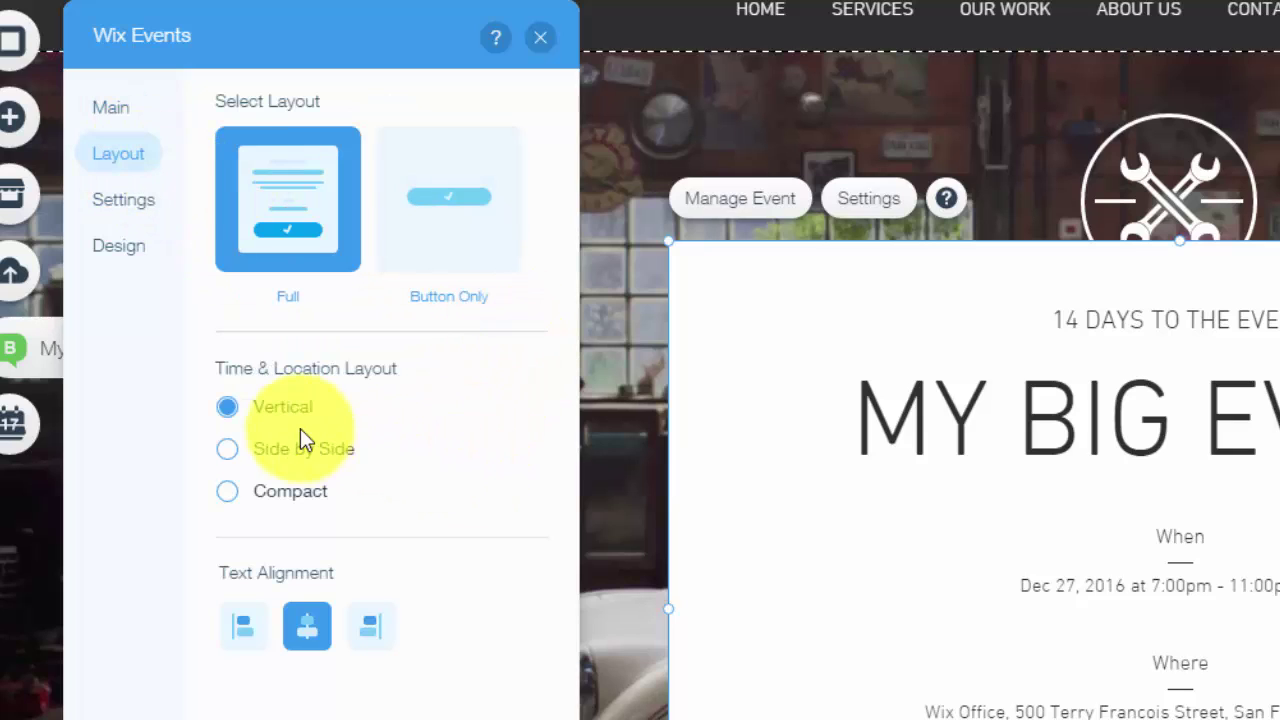
{"action": "left_click", "coordinate": [280, 457]}
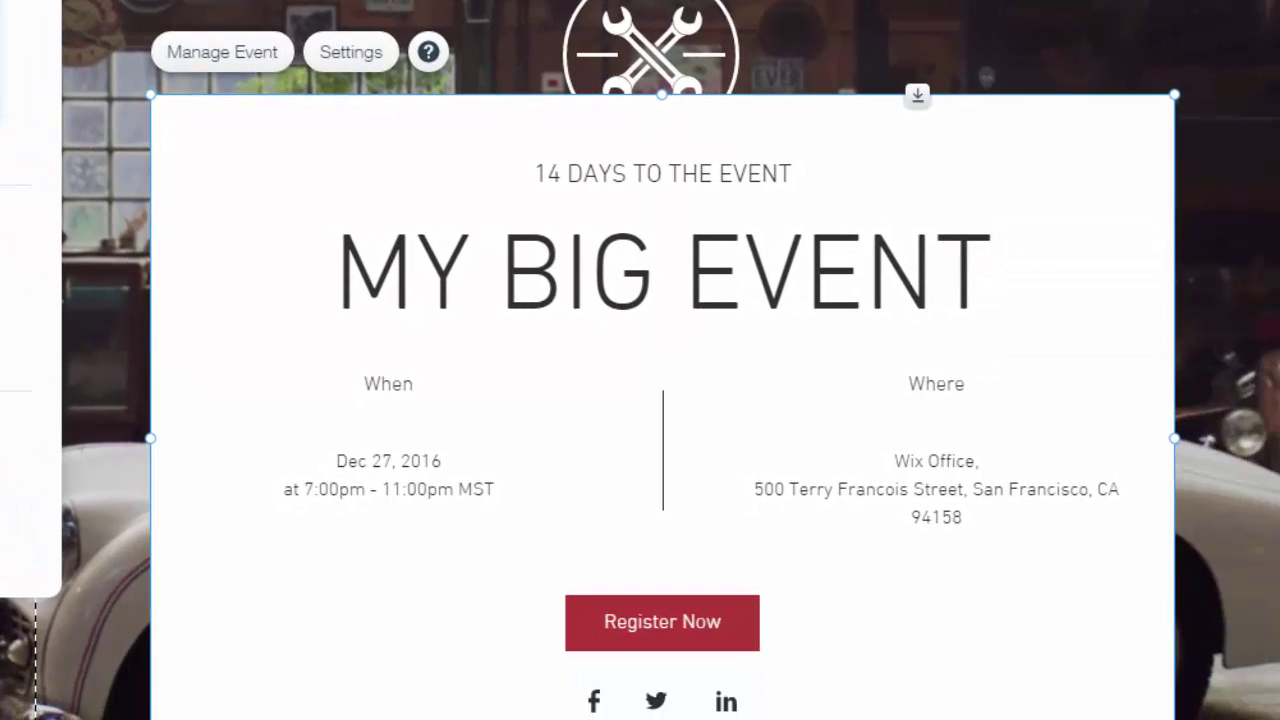
{"action": "left_click", "coordinate": [227, 491]}
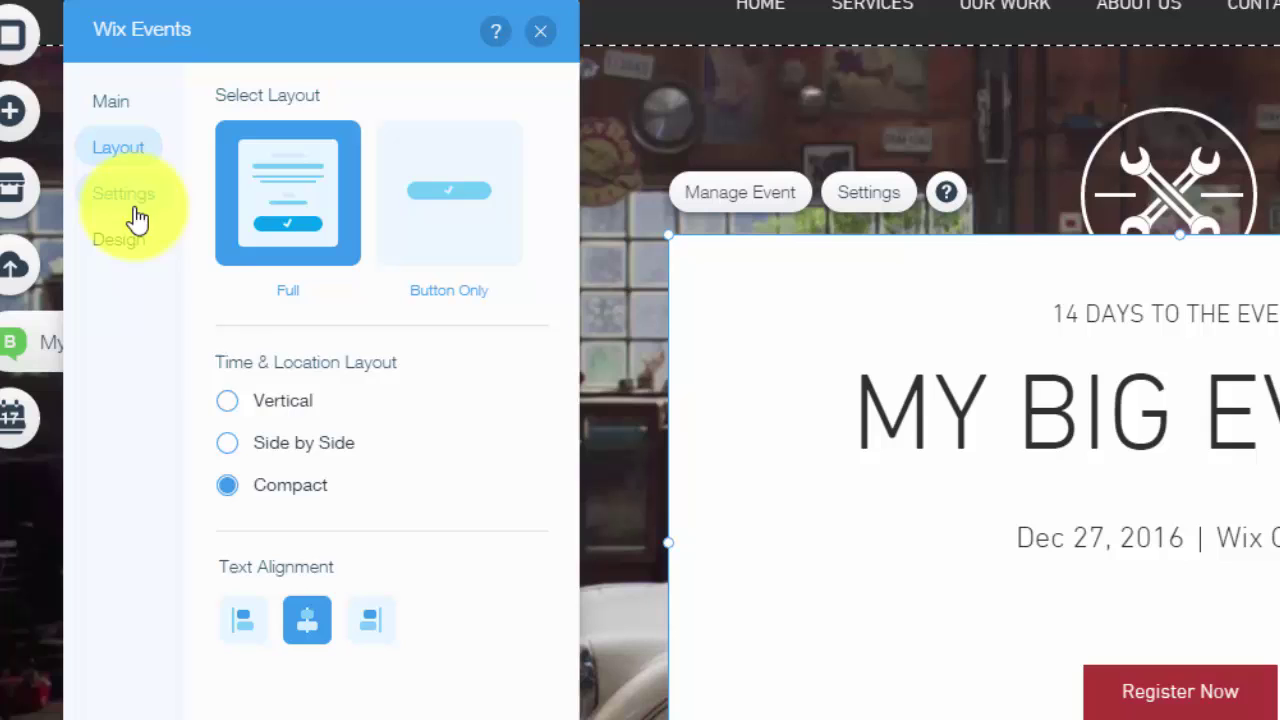
{"action": "left_click", "coordinate": [243, 621]}
{"action": "left_click", "coordinate": [385, 635]}
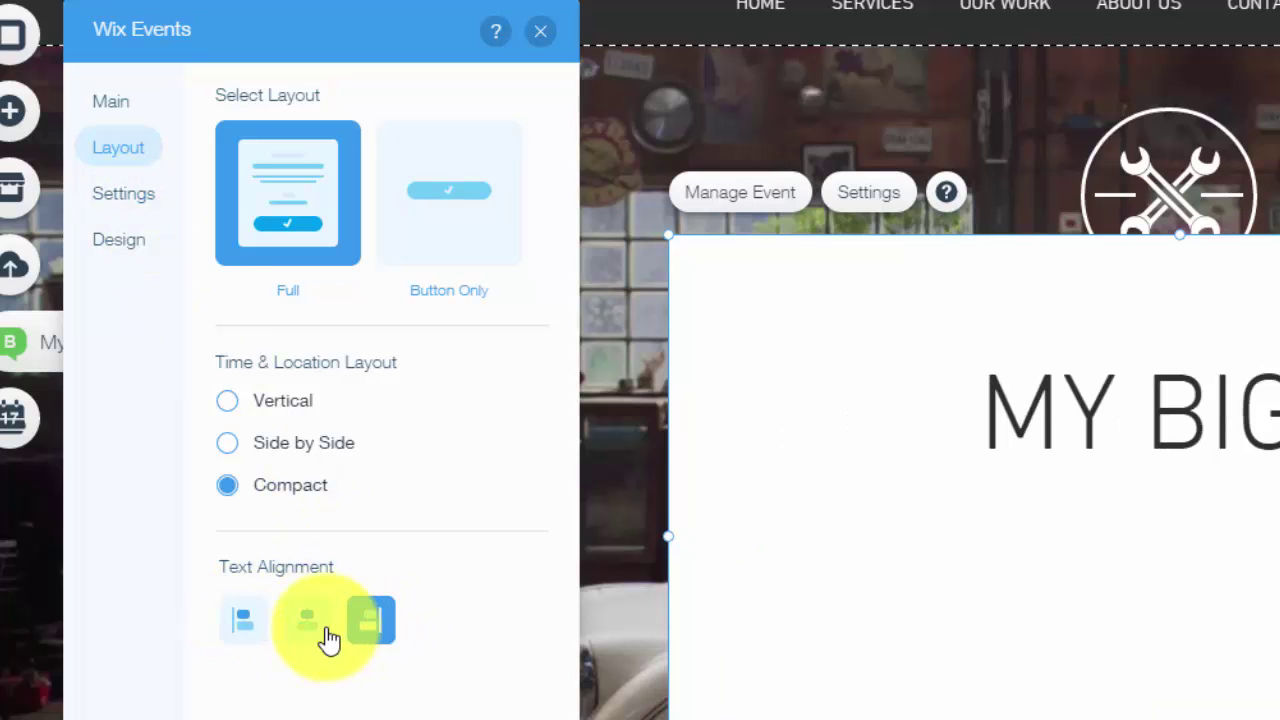
{"action": "left_click", "coordinate": [309, 625]}
{"action": "left_click", "coordinate": [124, 205]}
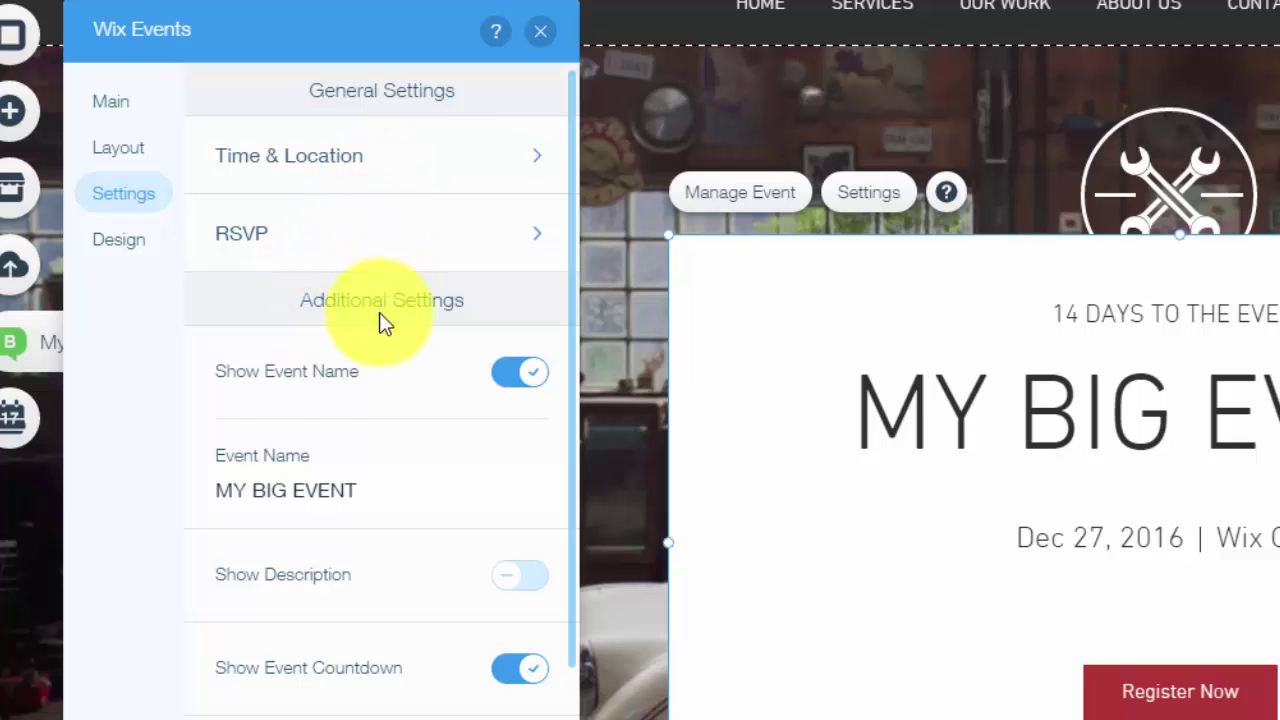
Step: Look through the widget's Settings and Design tabs, ending on the Main tab
{"action": "scroll", "coordinate": [382, 320], "scroll_direction": "down", "scroll_amount": 1}
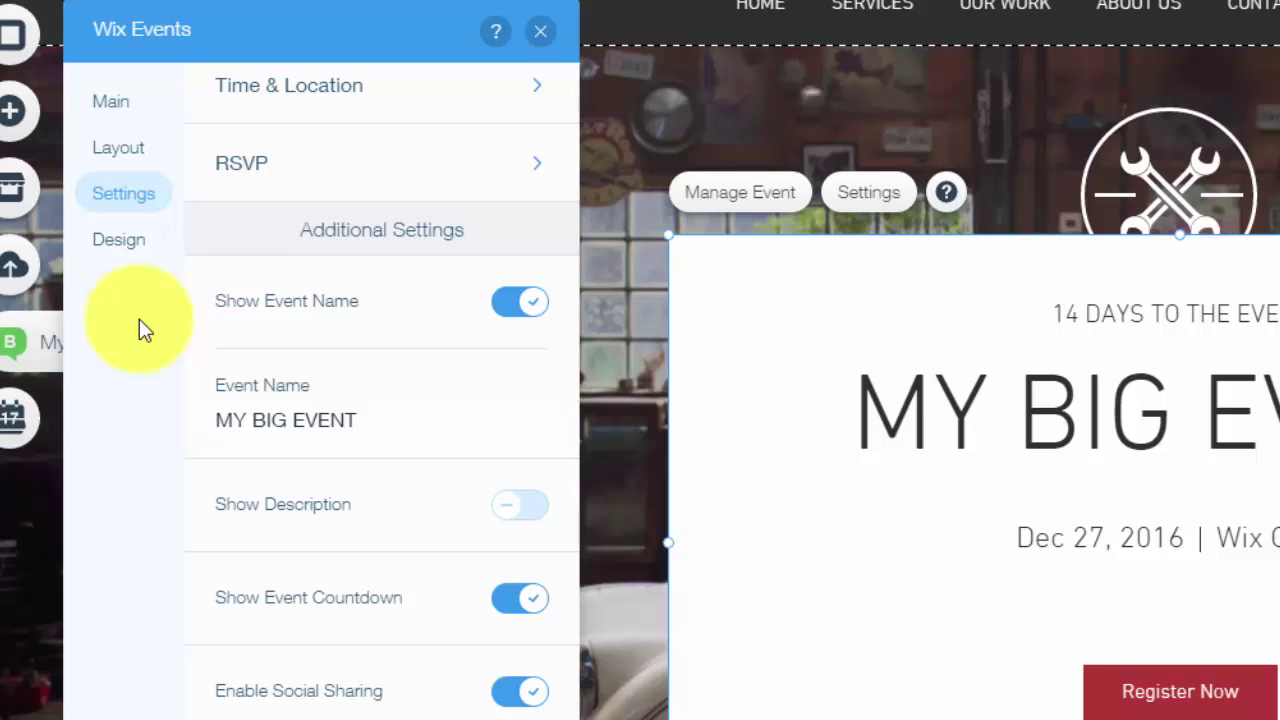
{"action": "left_click", "coordinate": [128, 248]}
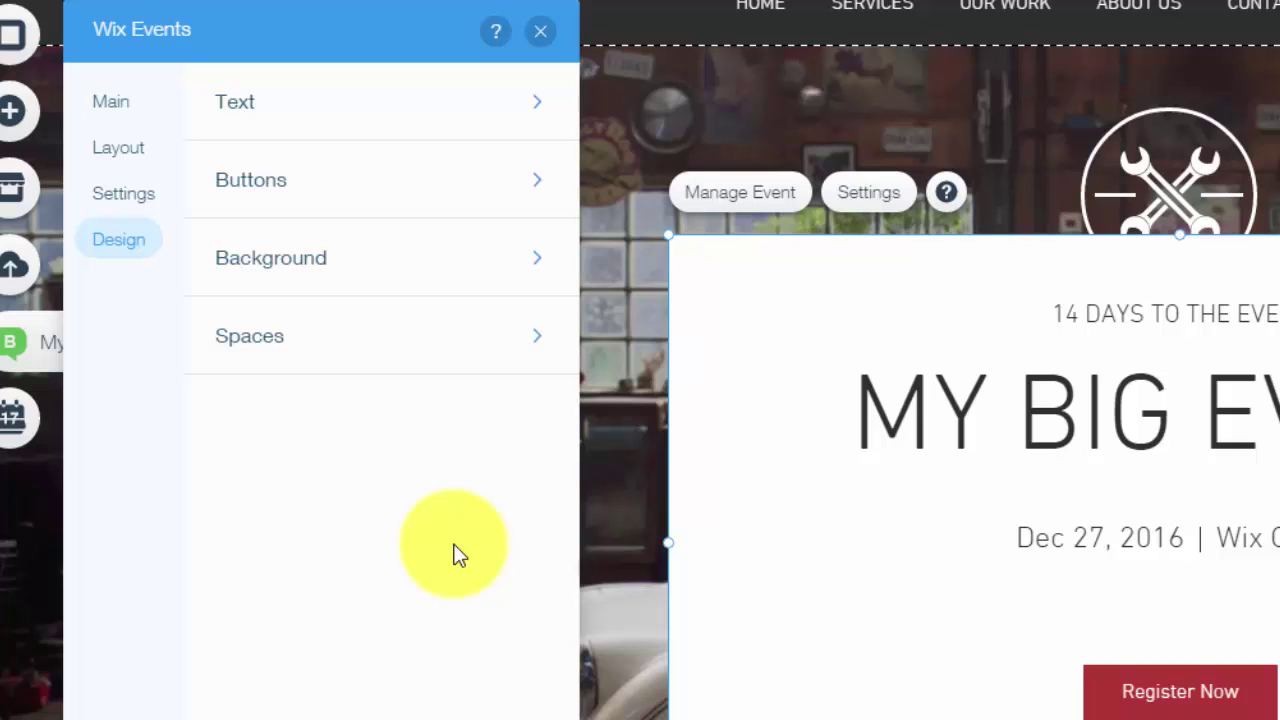
{"action": "left_click", "coordinate": [125, 115]}
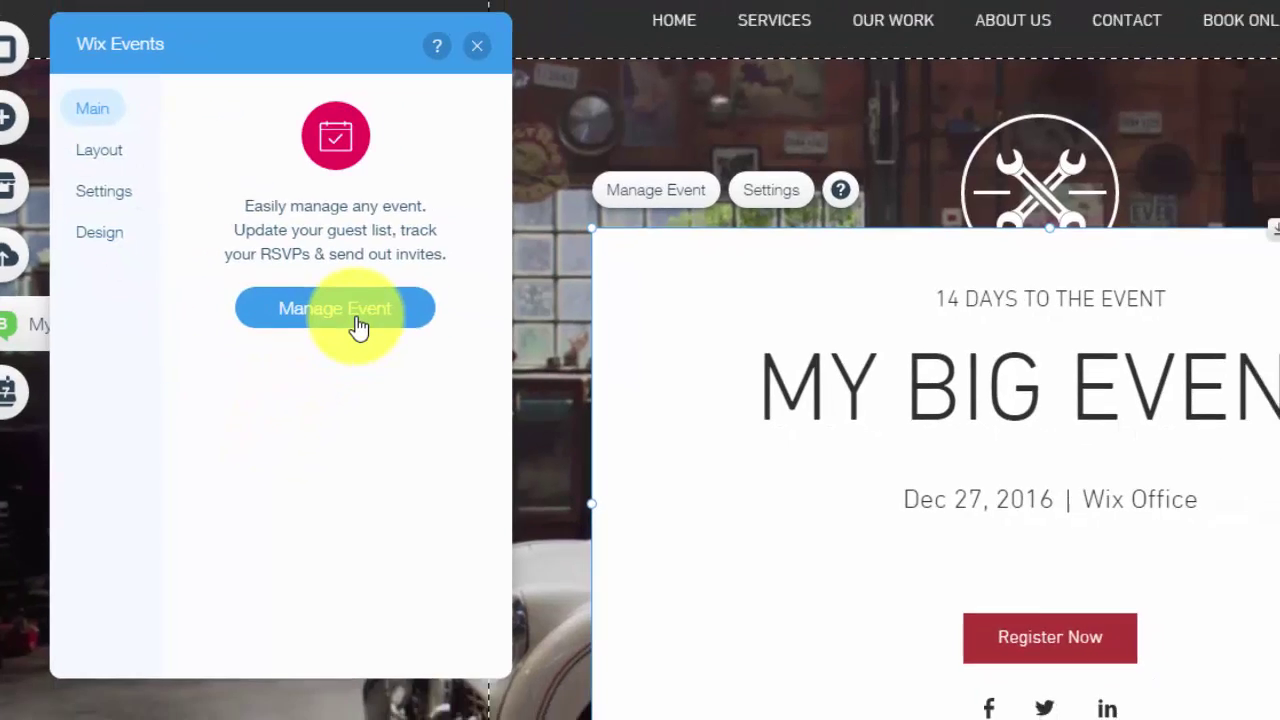
Step: Open Manage Event to show the Create Event form dated 12/27/2016 at 7:00pm
{"action": "left_click", "coordinate": [408, 343]}
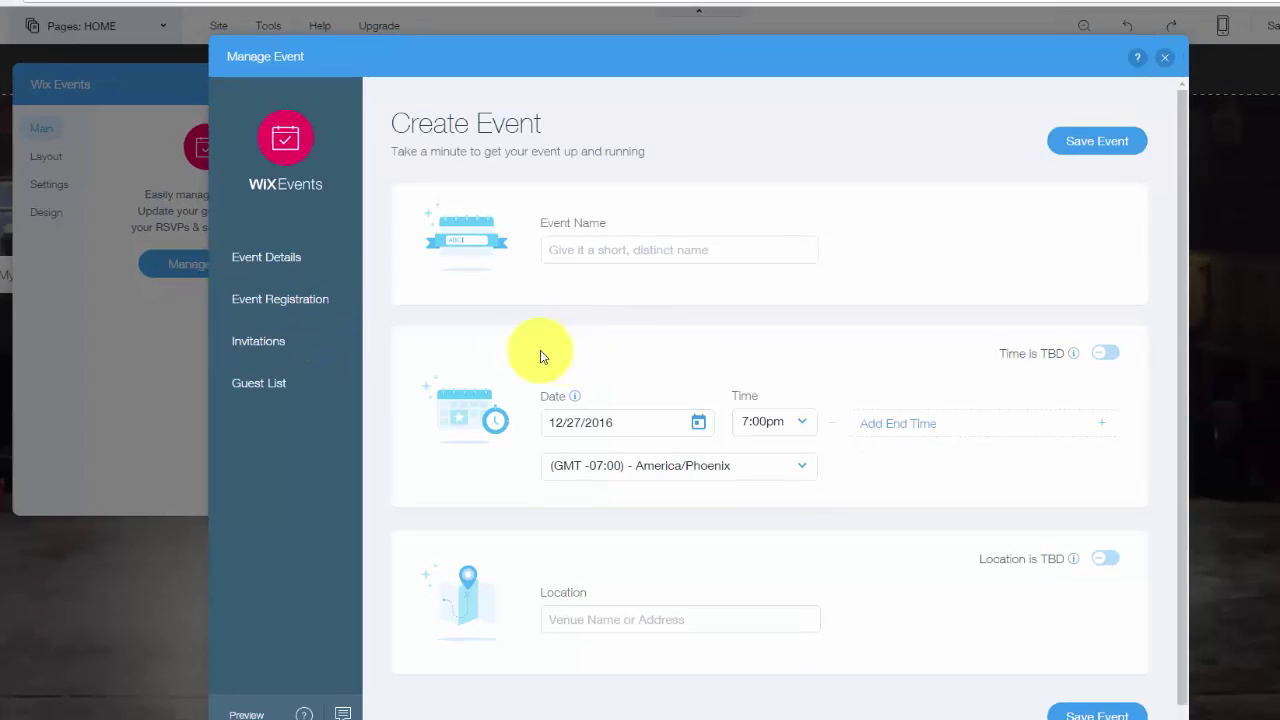
{"action": "scroll", "coordinate": [1046, 350], "scroll_direction": "down", "scroll_amount": 1}
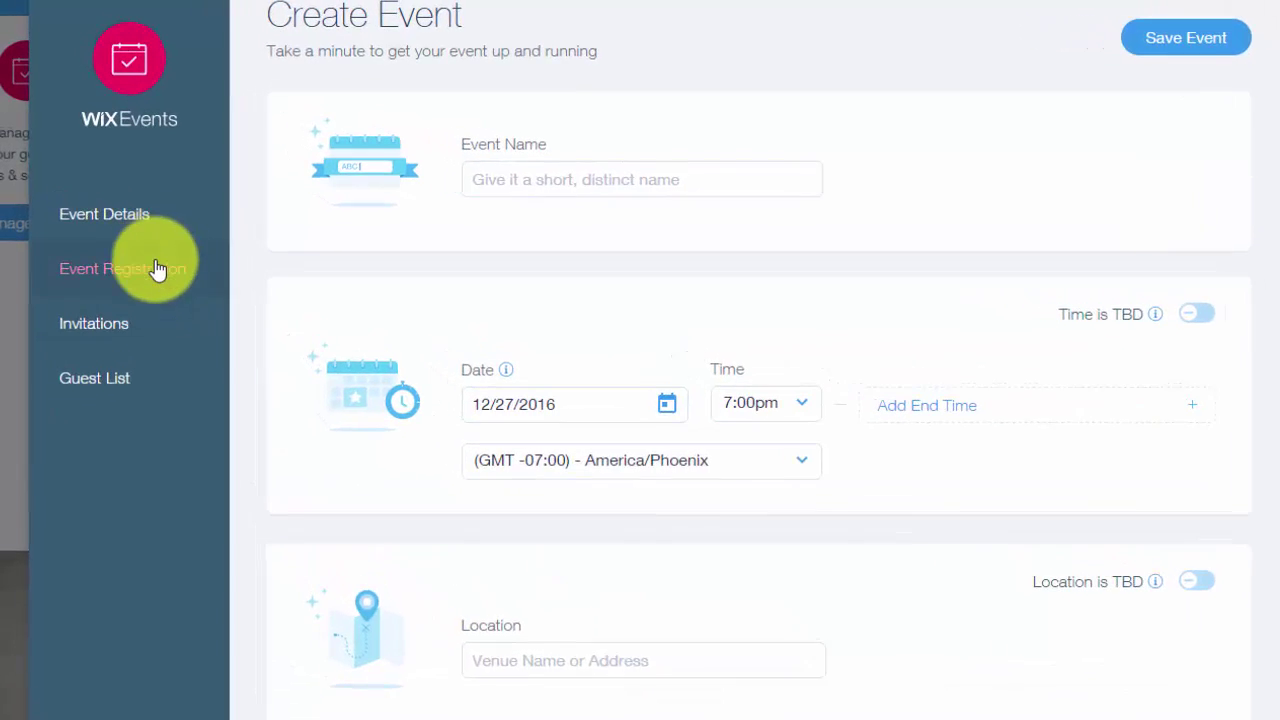
Step: Set the event's RSVP options in General Options to 'Only Yes' and save
{"action": "left_click", "coordinate": [163, 277]}
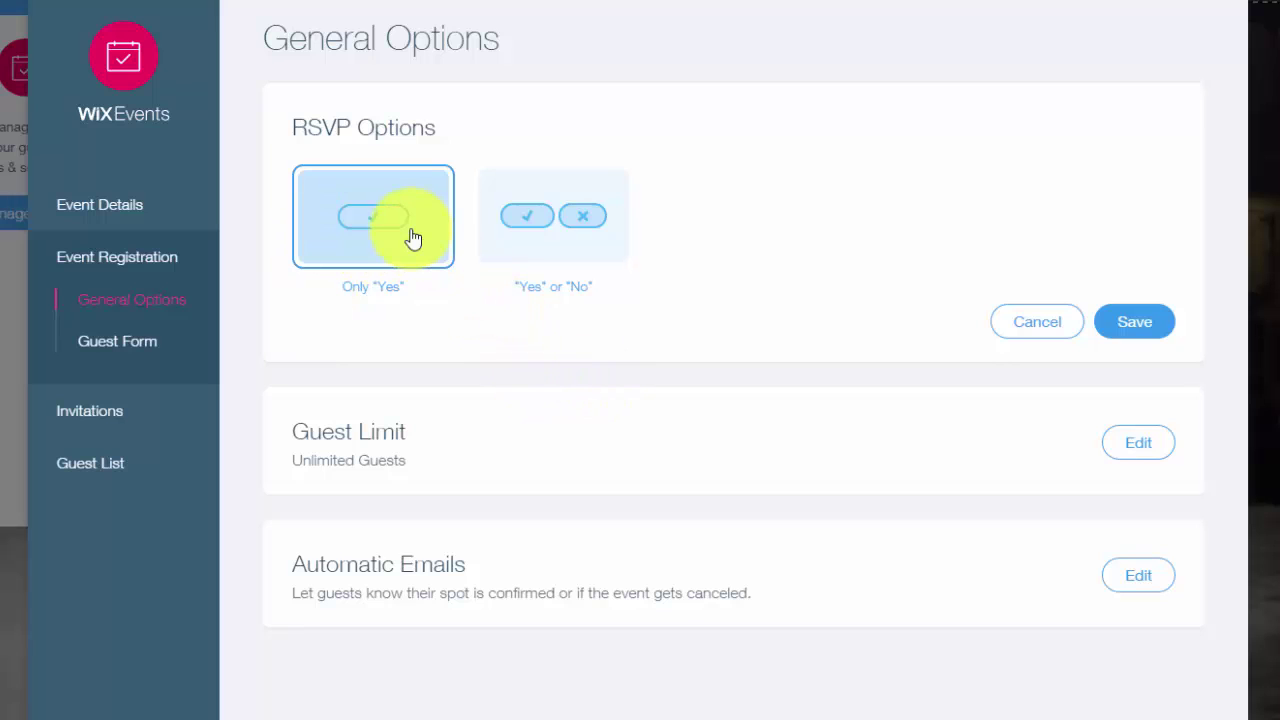
{"action": "left_click", "coordinate": [528, 223]}
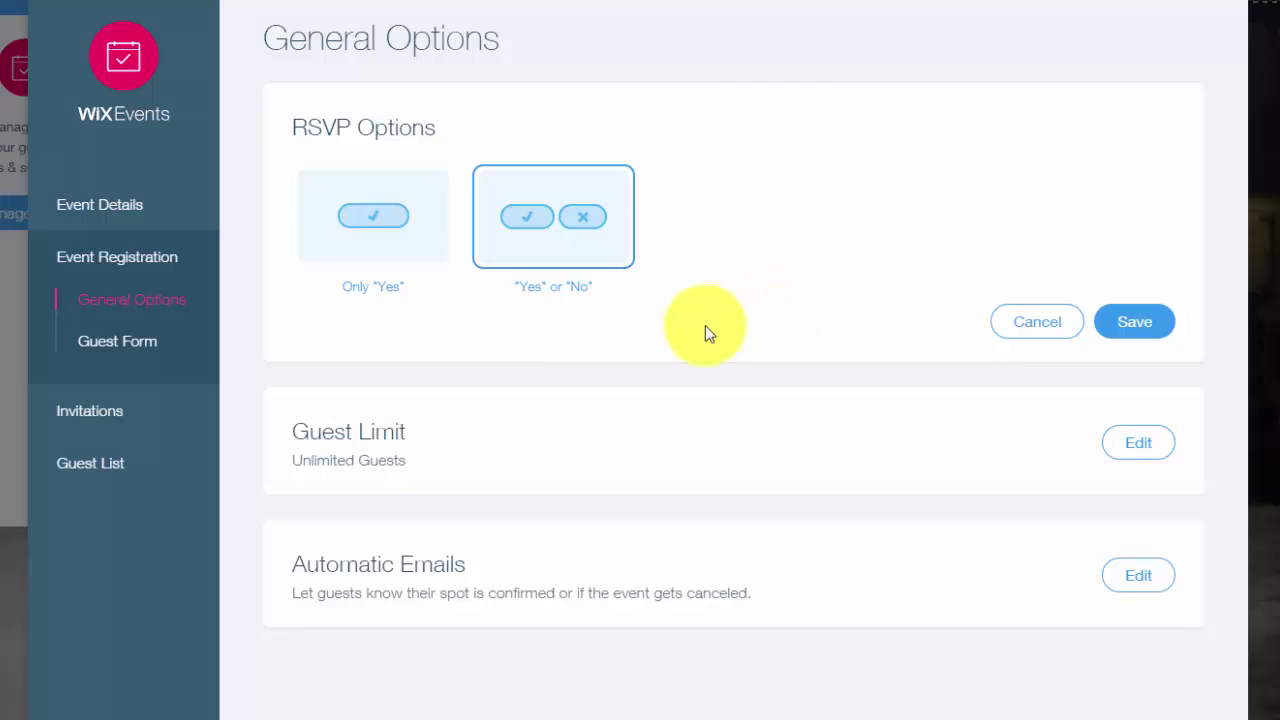
{"action": "left_click", "coordinate": [402, 258]}
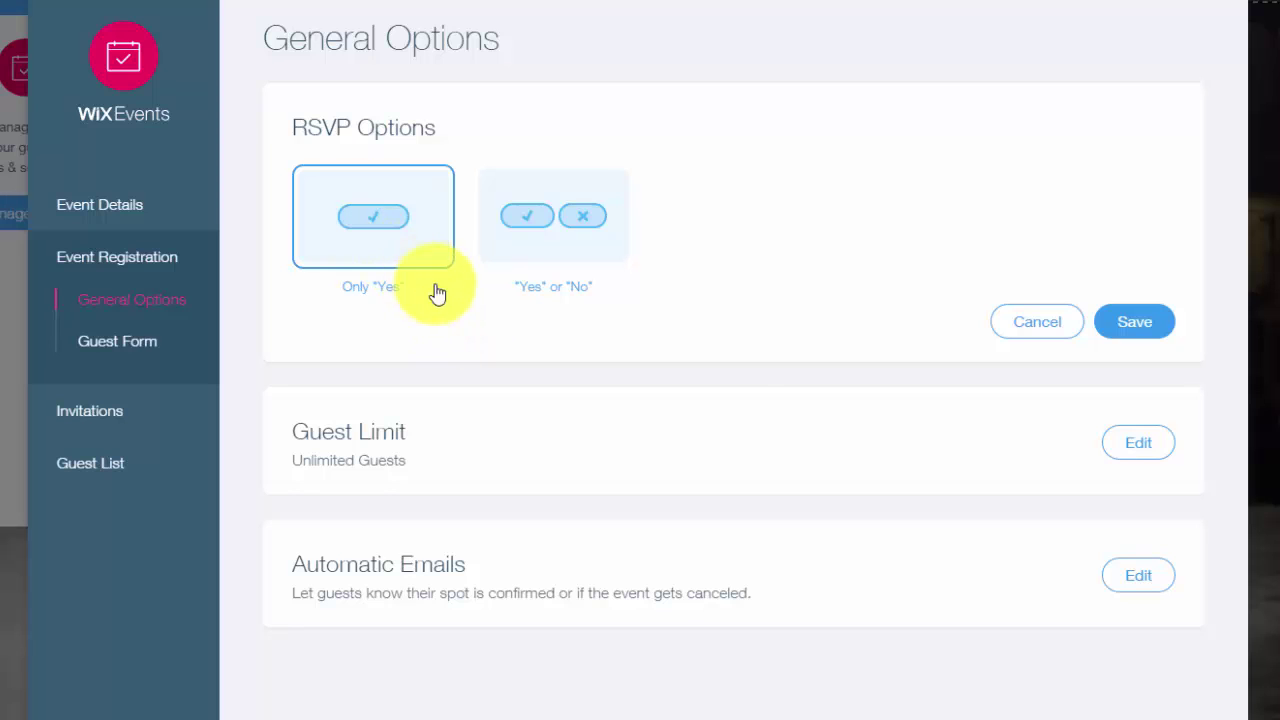
{"action": "left_click", "coordinate": [1127, 343]}
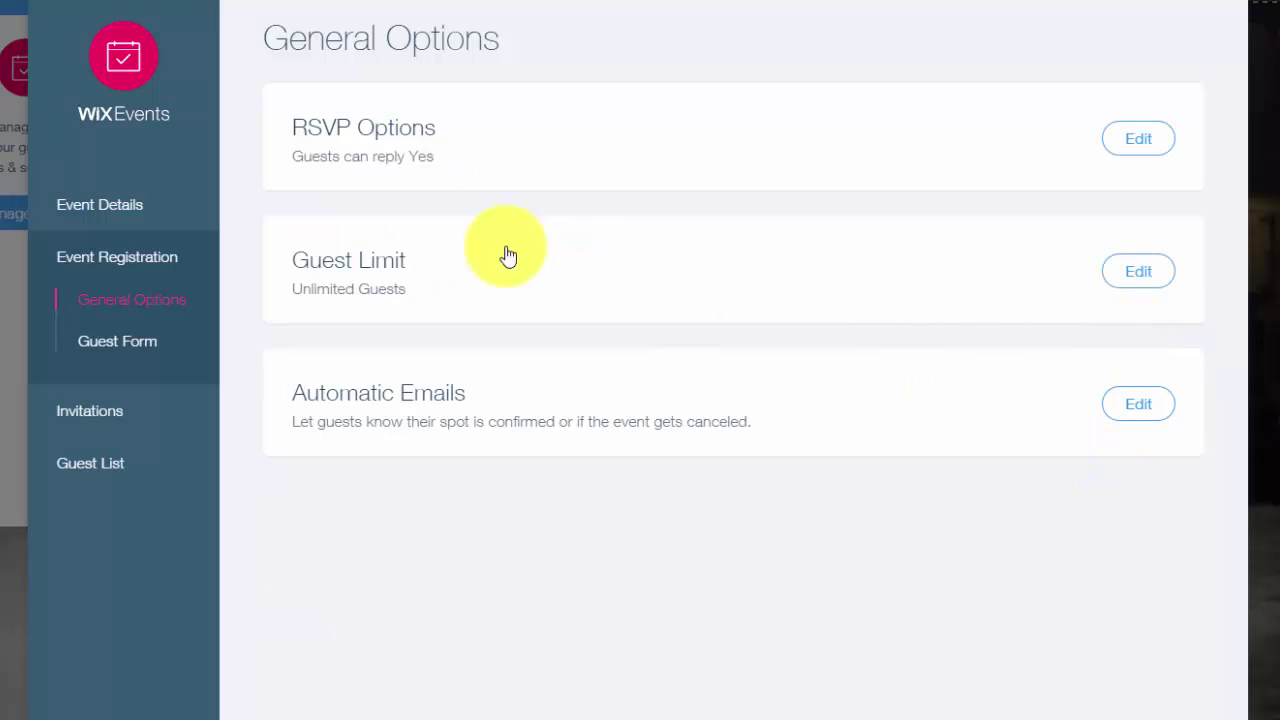
Step: Switch the guest limit to Limited Guests with a cap of 50
{"action": "left_click", "coordinate": [443, 263]}
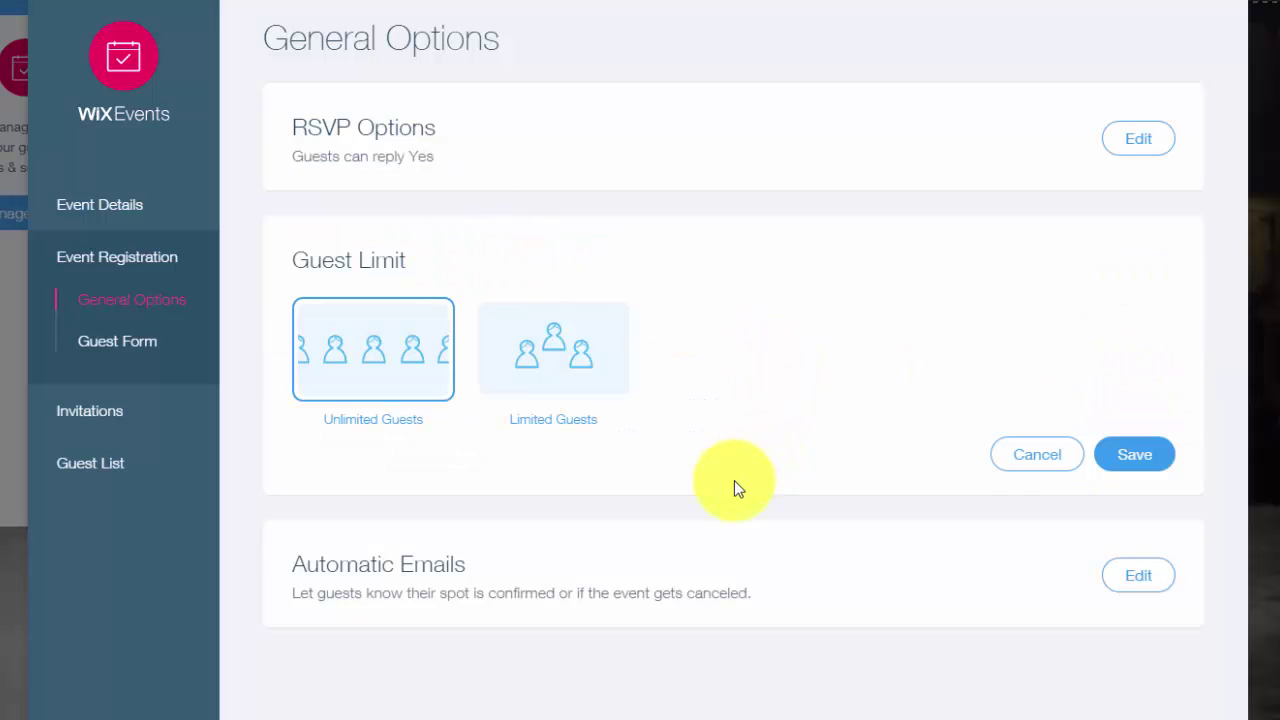
{"action": "left_click", "coordinate": [585, 391]}
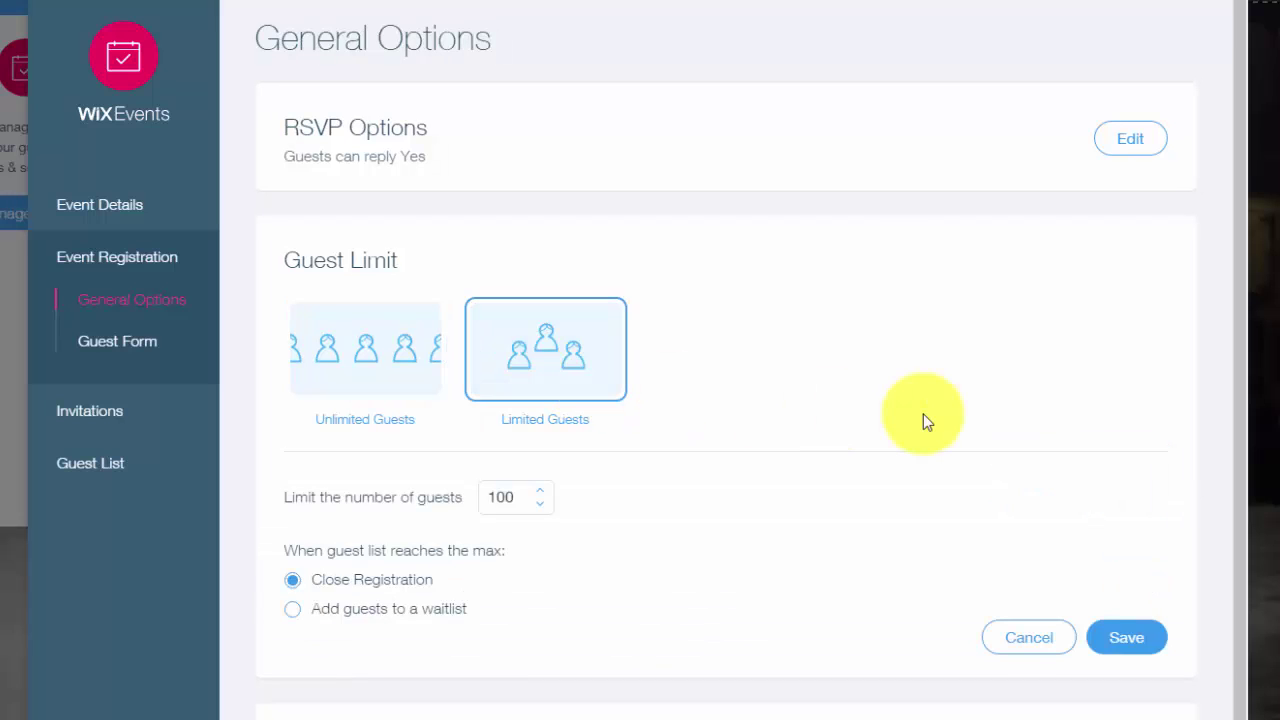
{"action": "scroll", "coordinate": [923, 414], "scroll_direction": "down", "scroll_amount": 1}
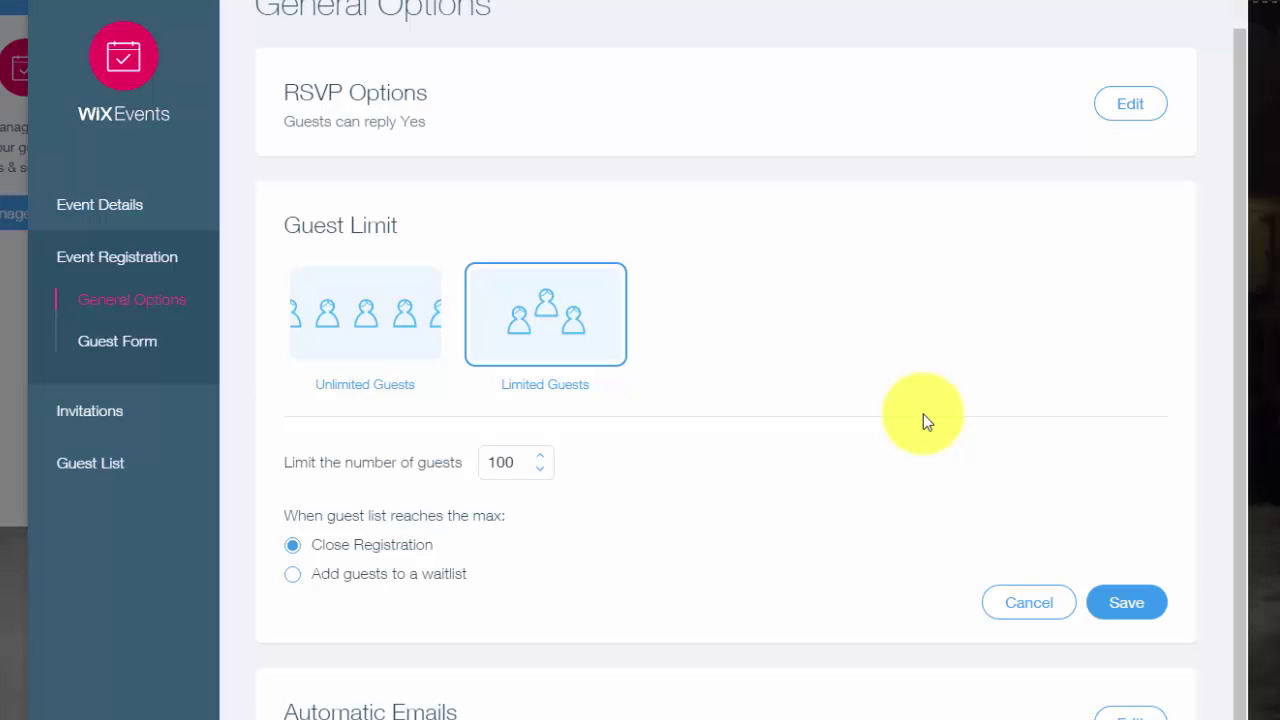
{"action": "left_click", "coordinate": [539, 467]}
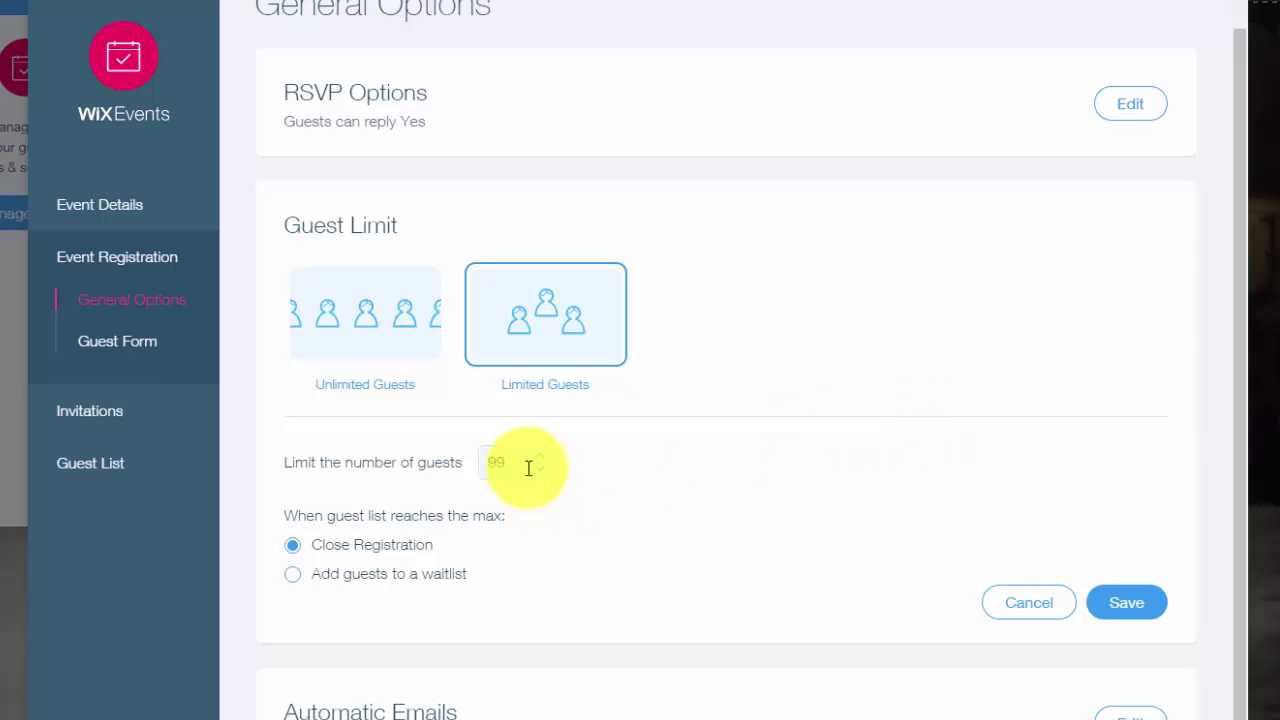
{"action": "double_click", "coordinate": [529, 467]}
{"action": "key", "text": "BackSpace"}
{"action": "type", "text": "50"}
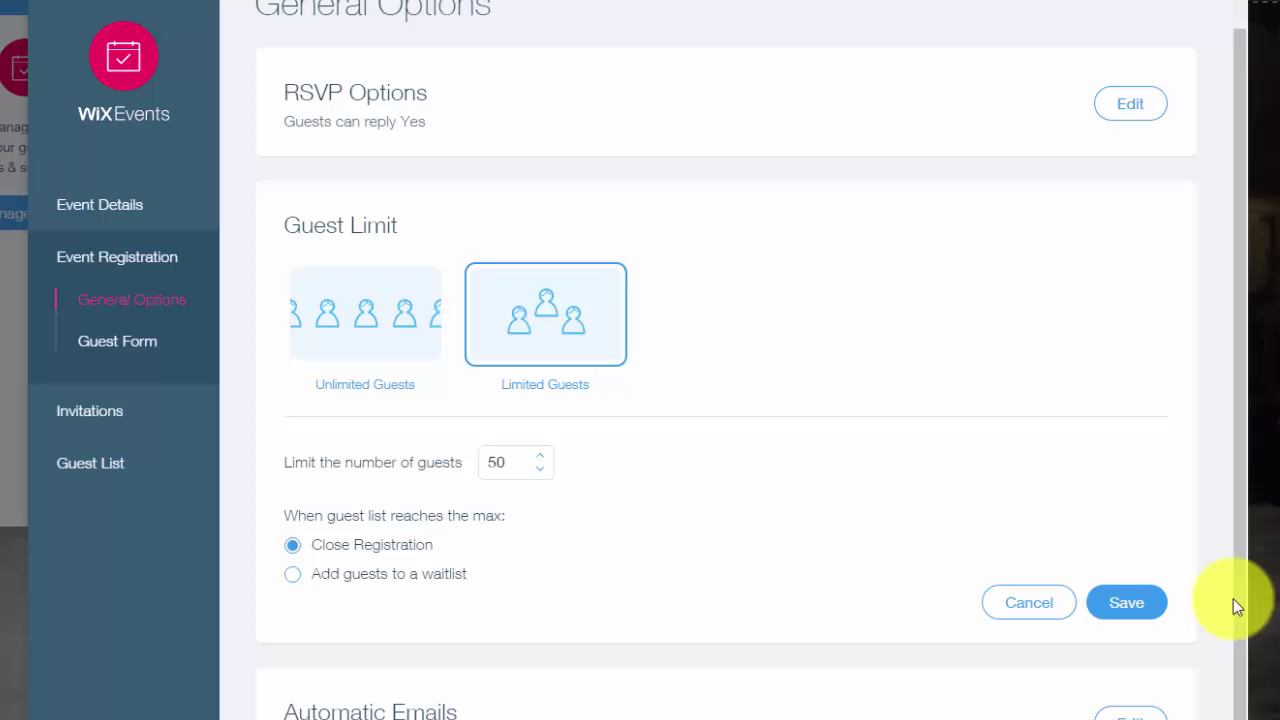
{"action": "left_click", "coordinate": [1146, 622]}
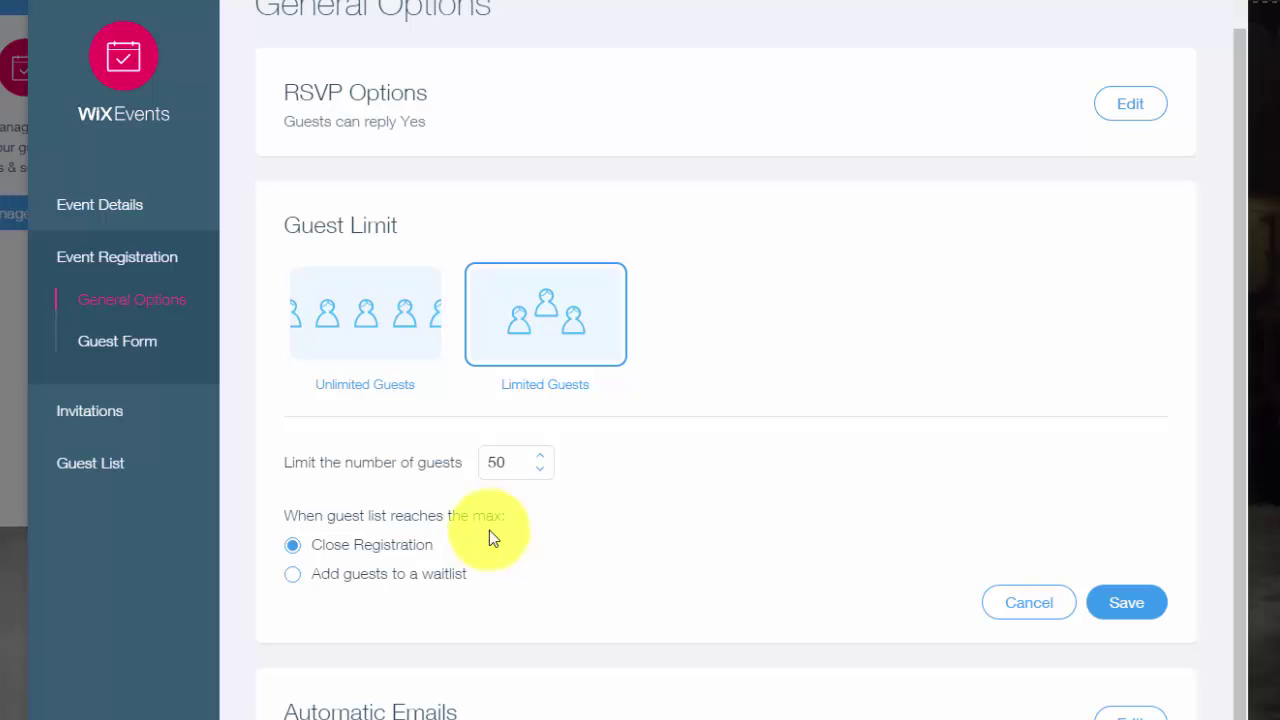
Step: Add extra guests to a waitlist once the event is full, and save the guest limit
{"action": "left_click", "coordinate": [514, 464]}
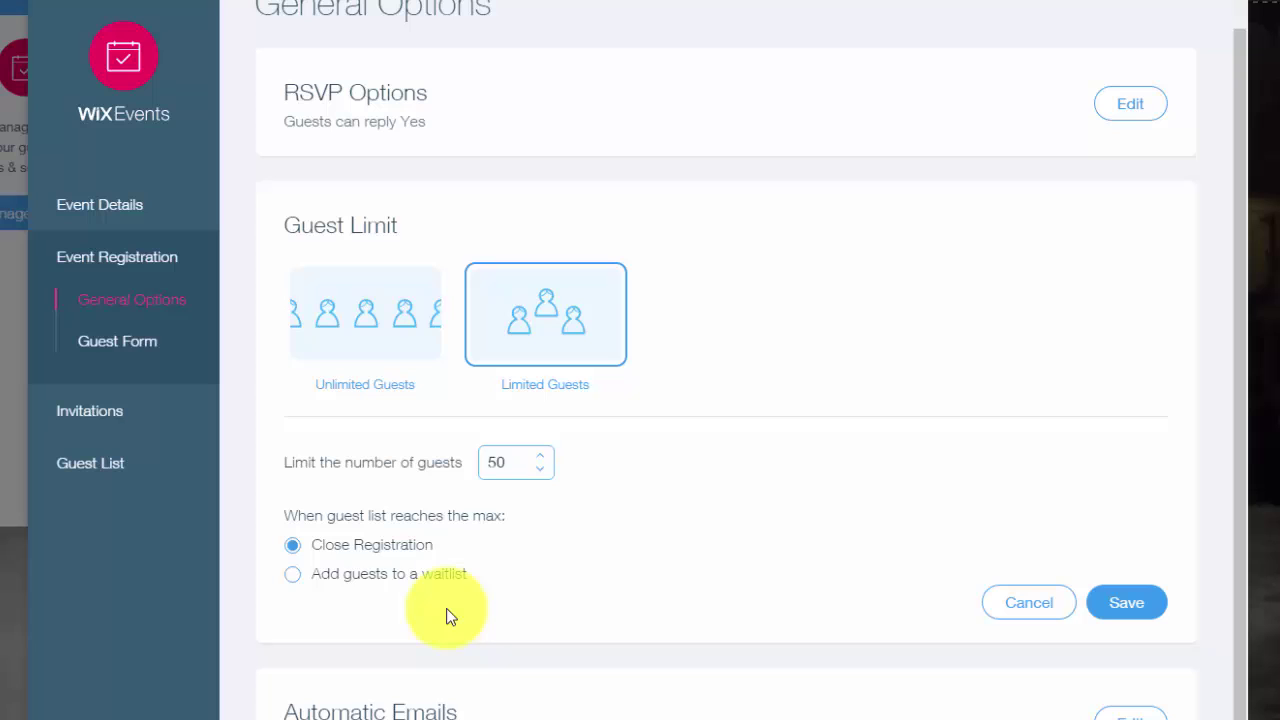
{"action": "left_click", "coordinate": [298, 578]}
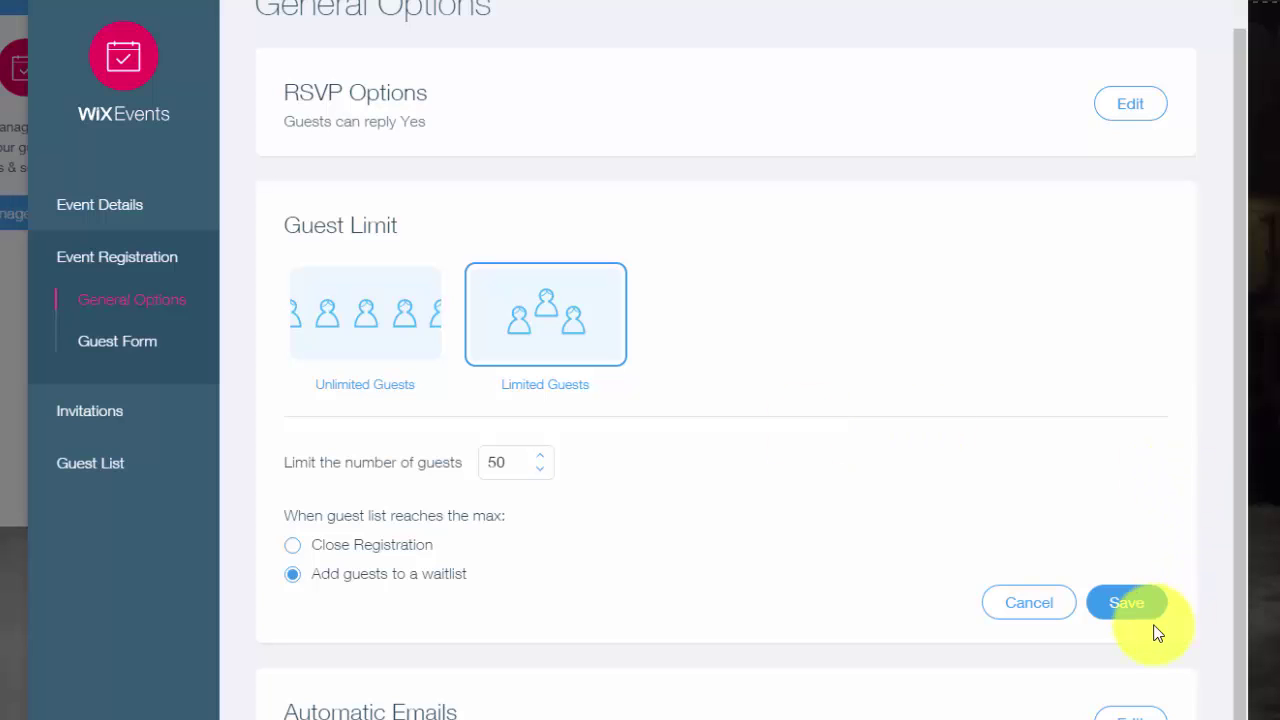
{"action": "left_click", "coordinate": [1110, 600]}
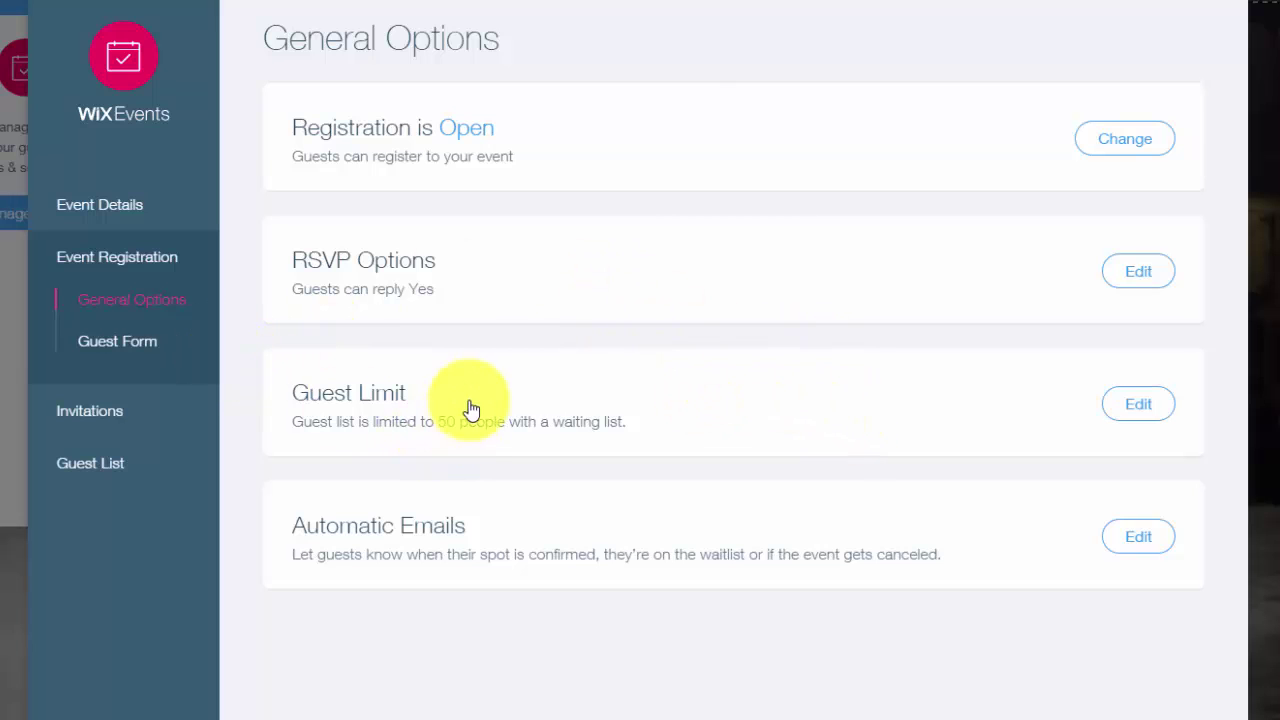
{"action": "left_click", "coordinate": [645, 443]}
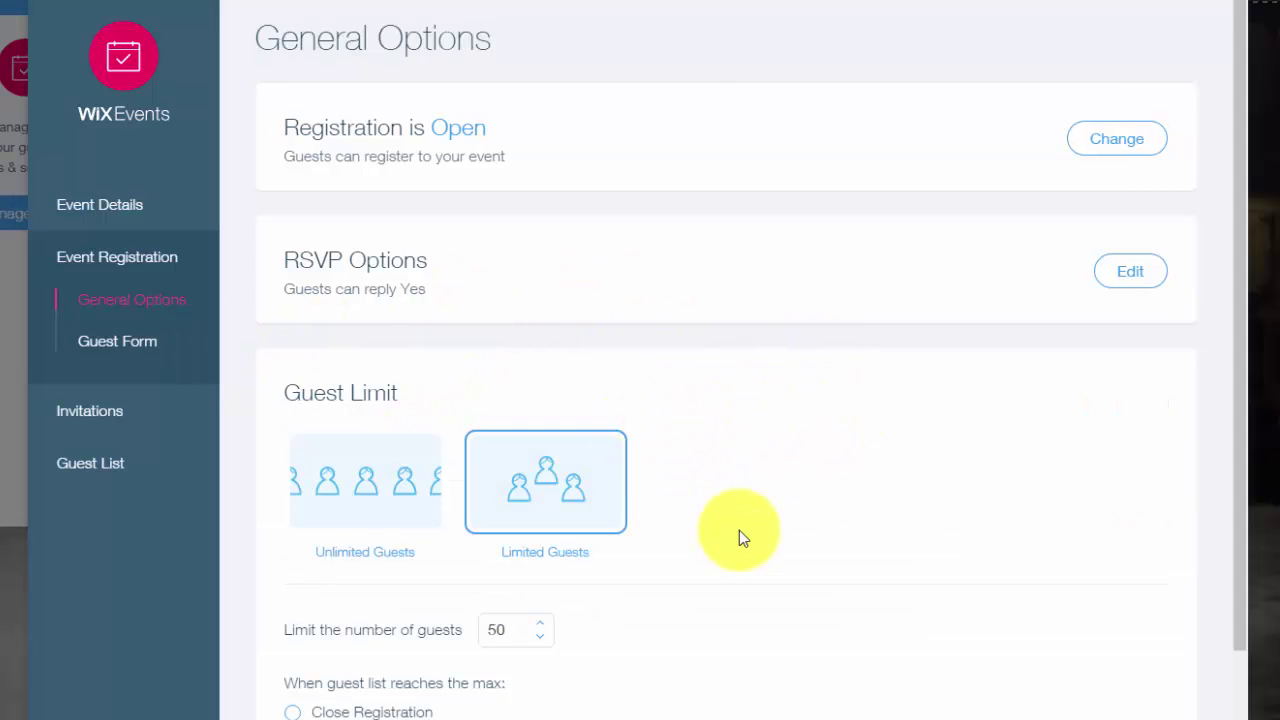
Step: Review the Confirmation, Waiting List and Cancellation email templates and save the automatic emails
{"action": "left_click", "coordinate": [527, 712]}
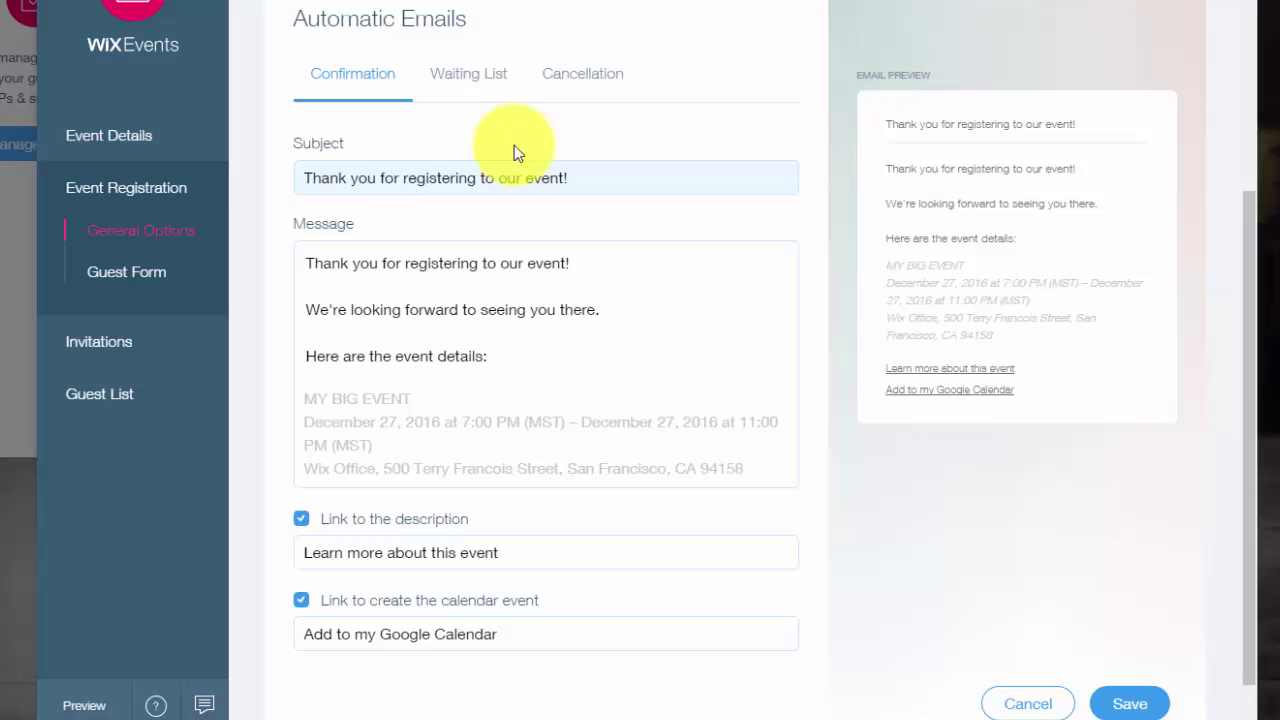
{"action": "left_click", "coordinate": [487, 85]}
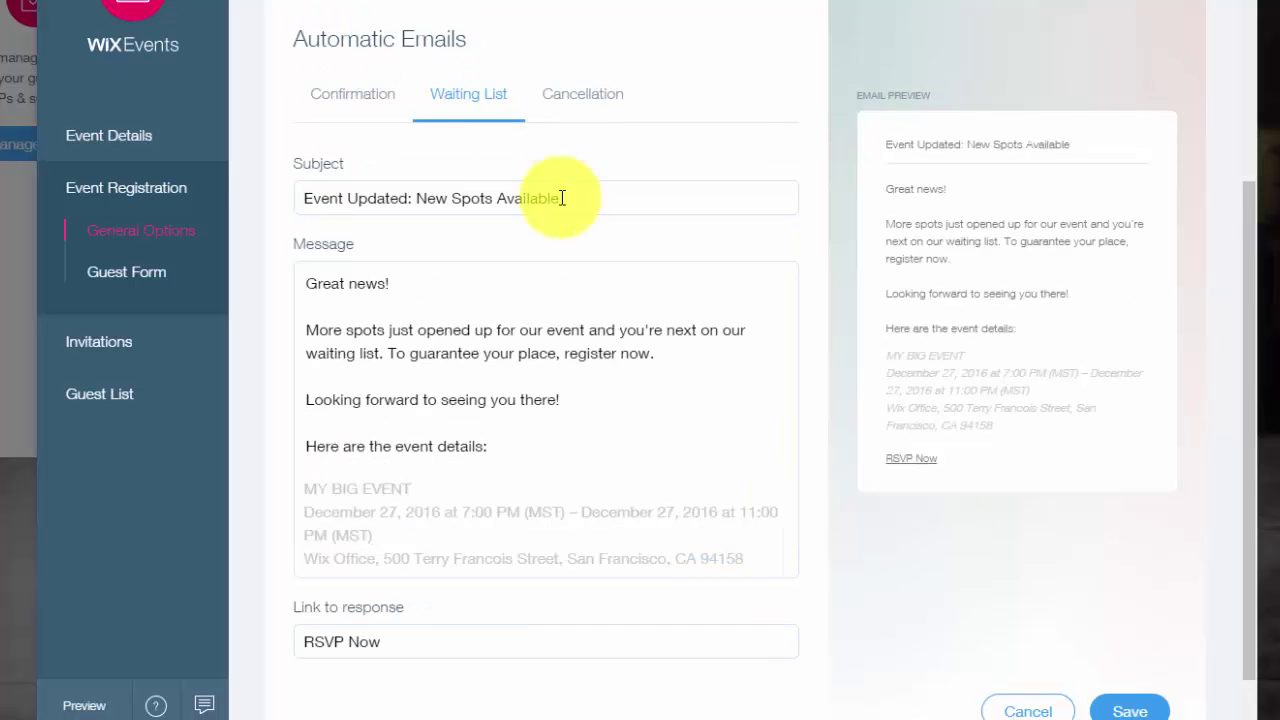
{"action": "left_click", "coordinate": [596, 96]}
{"action": "left_click", "coordinate": [362, 177]}
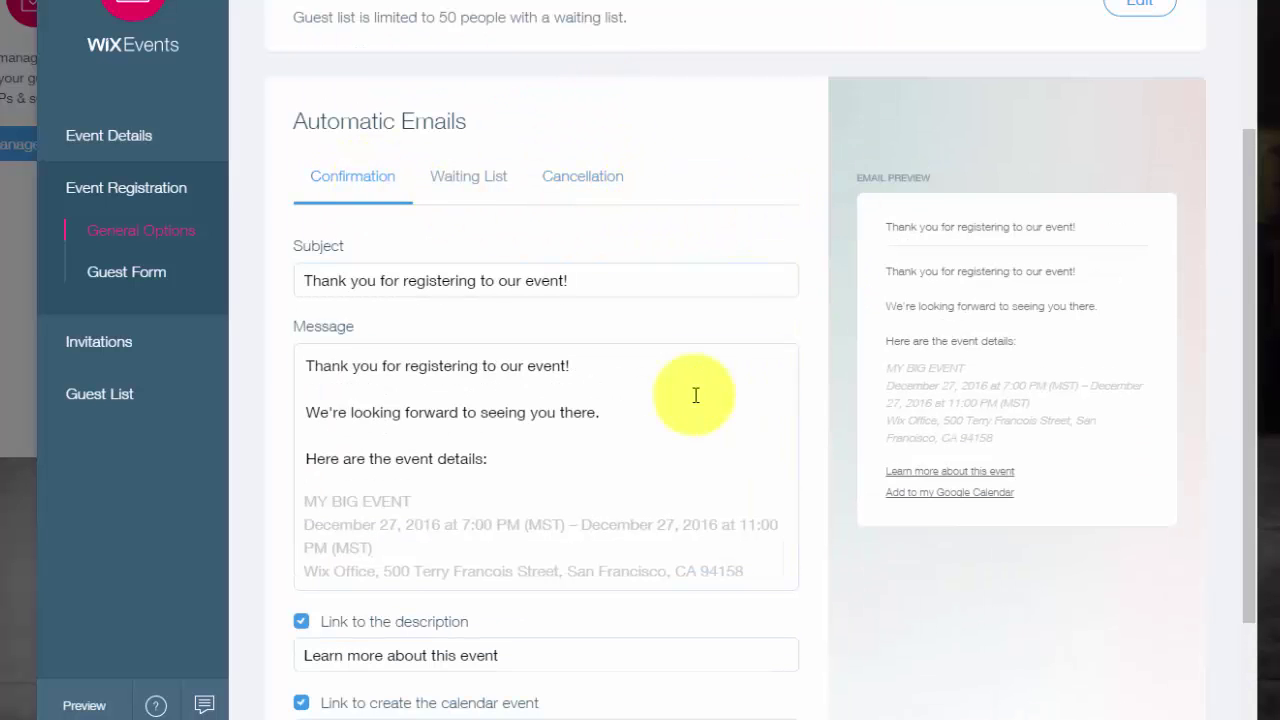
{"action": "scroll", "coordinate": [654, 383], "scroll_direction": "down", "scroll_amount": 2}
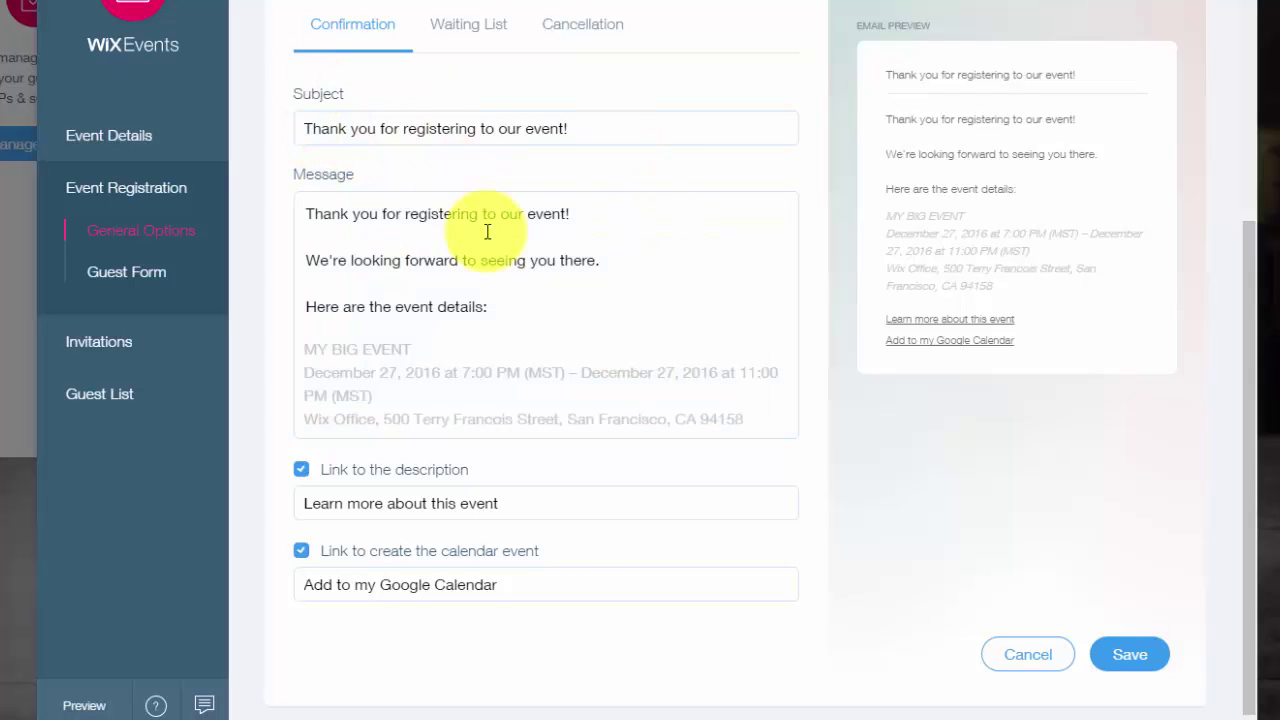
{"action": "left_click", "coordinate": [462, 30]}
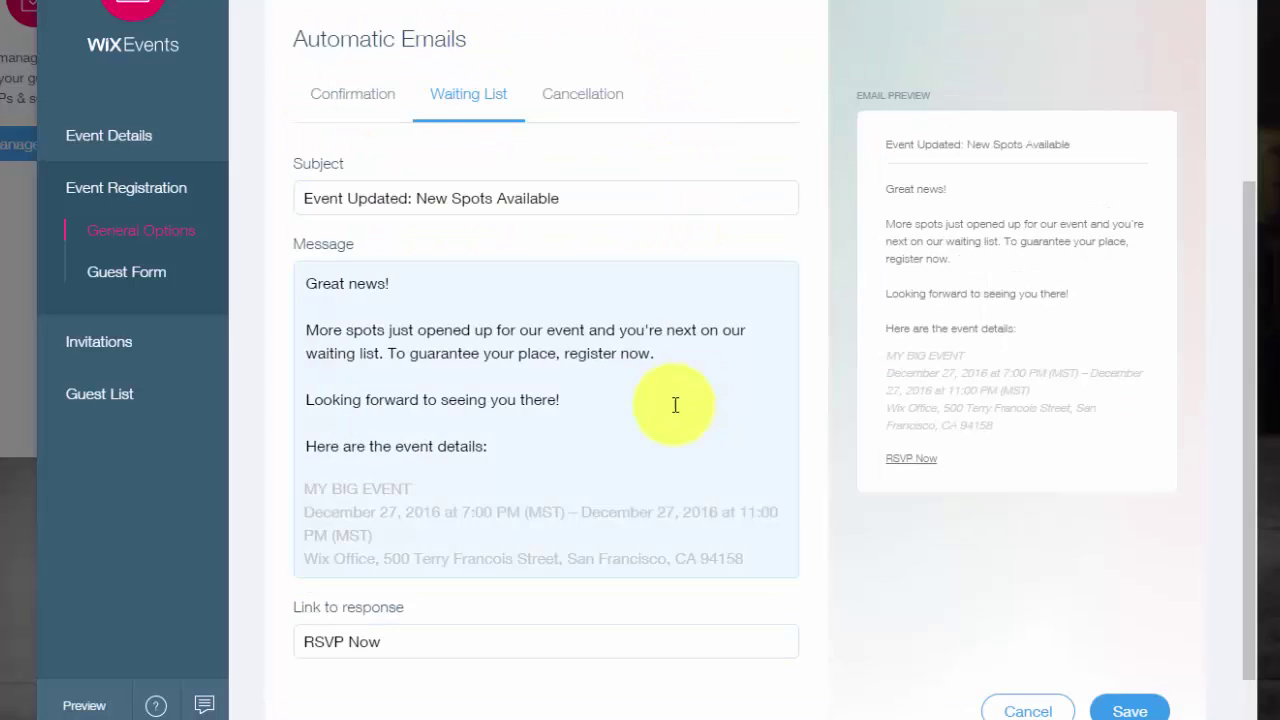
{"action": "left_click", "coordinate": [566, 118]}
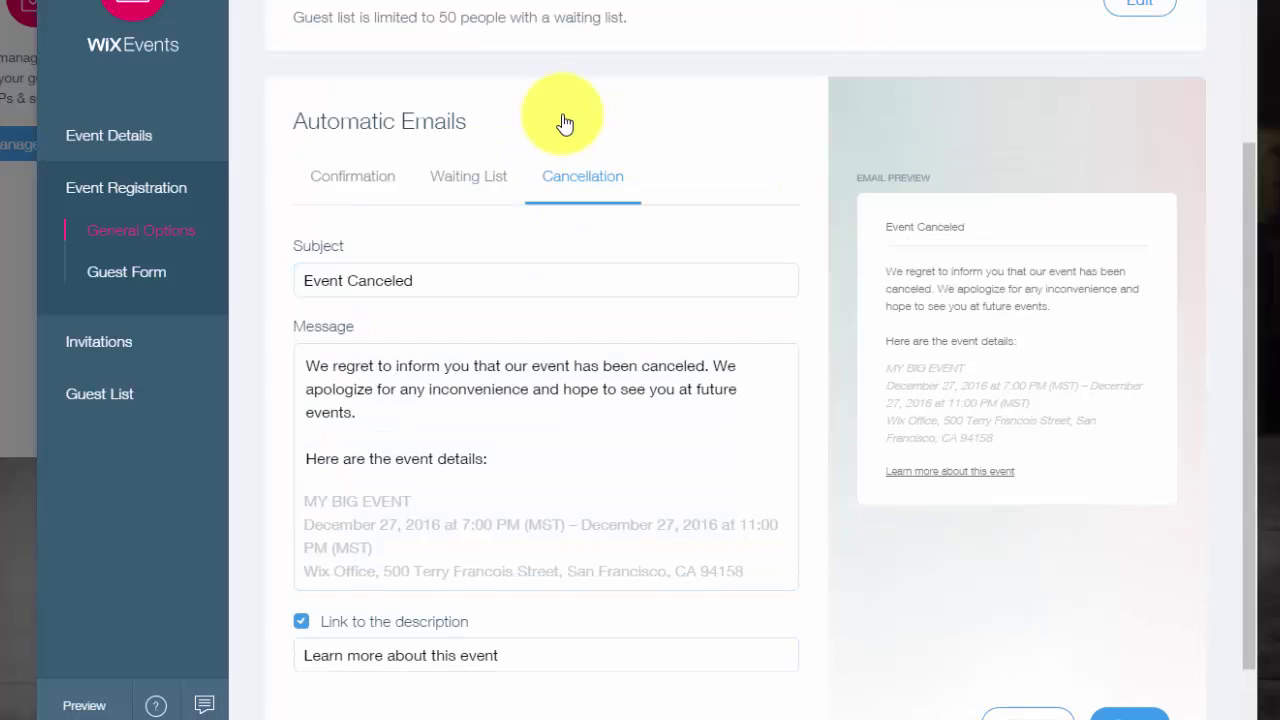
{"action": "scroll", "coordinate": [678, 375], "scroll_direction": "down", "scroll_amount": 1}
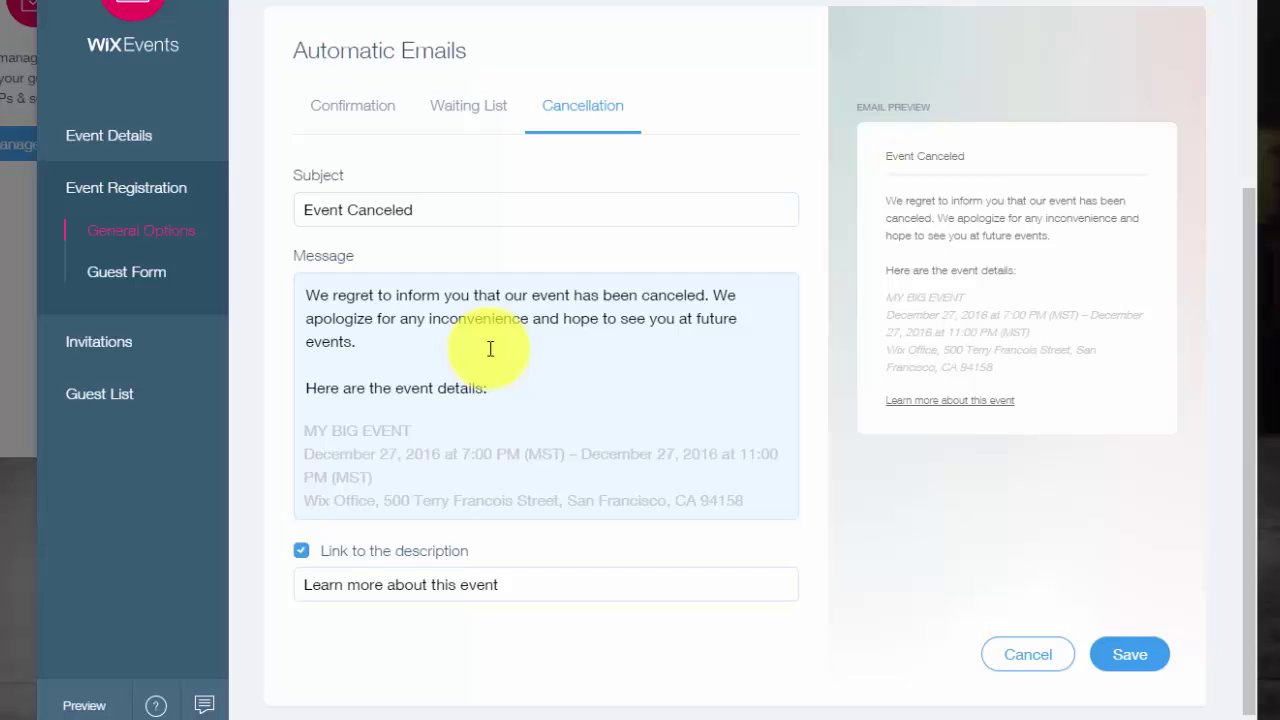
{"action": "left_click", "coordinate": [354, 107]}
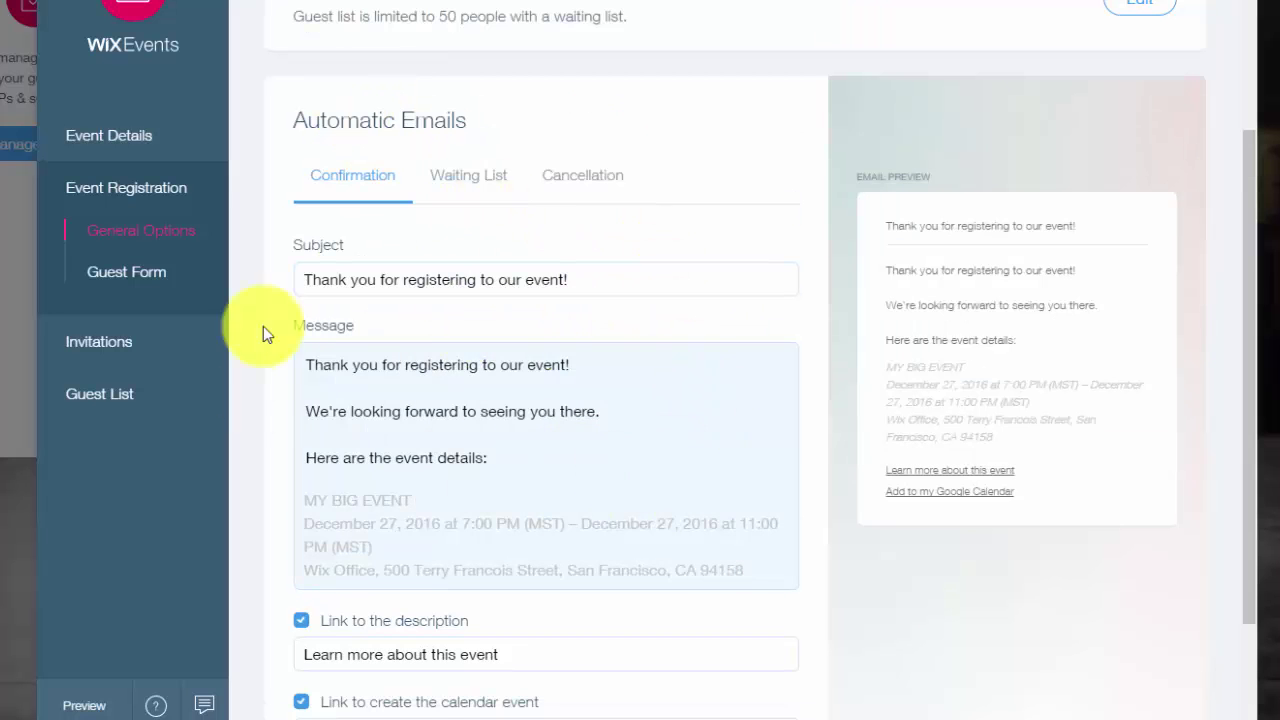
{"action": "scroll", "coordinate": [551, 346], "scroll_direction": "down", "scroll_amount": 1}
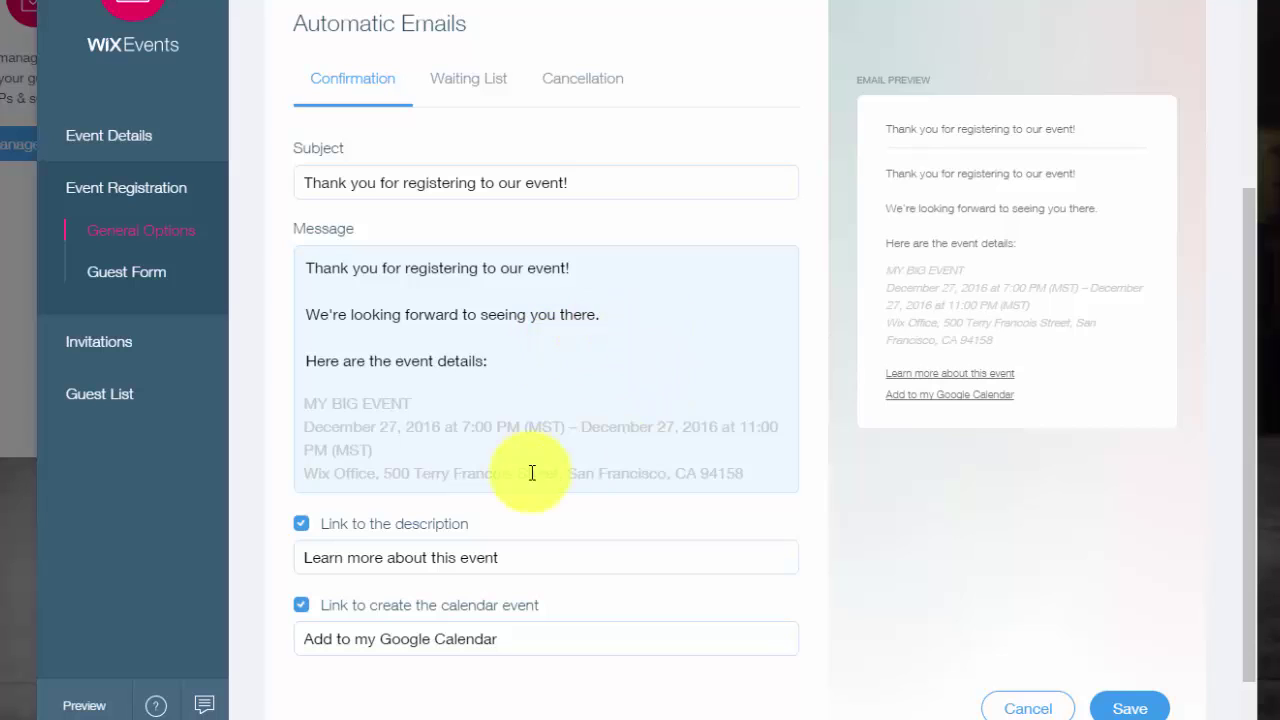
{"action": "scroll", "coordinate": [760, 450], "scroll_direction": "down", "scroll_amount": 1}
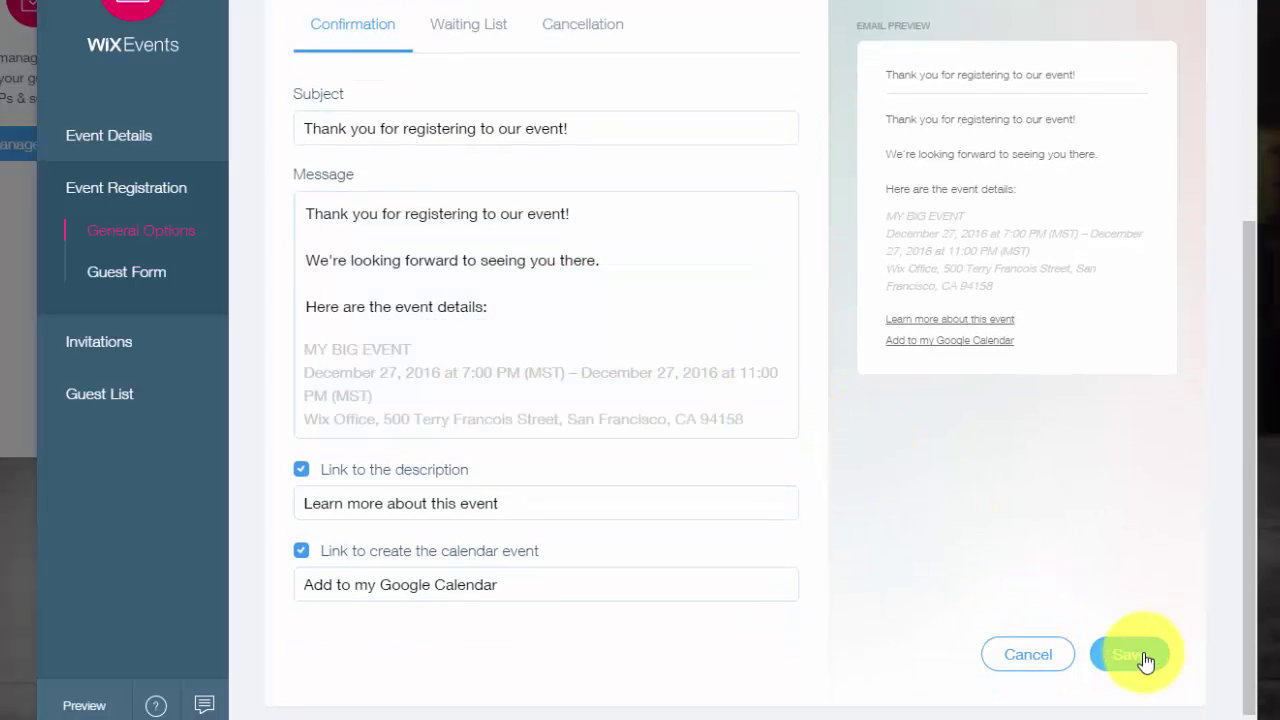
{"action": "left_click", "coordinate": [1130, 655]}
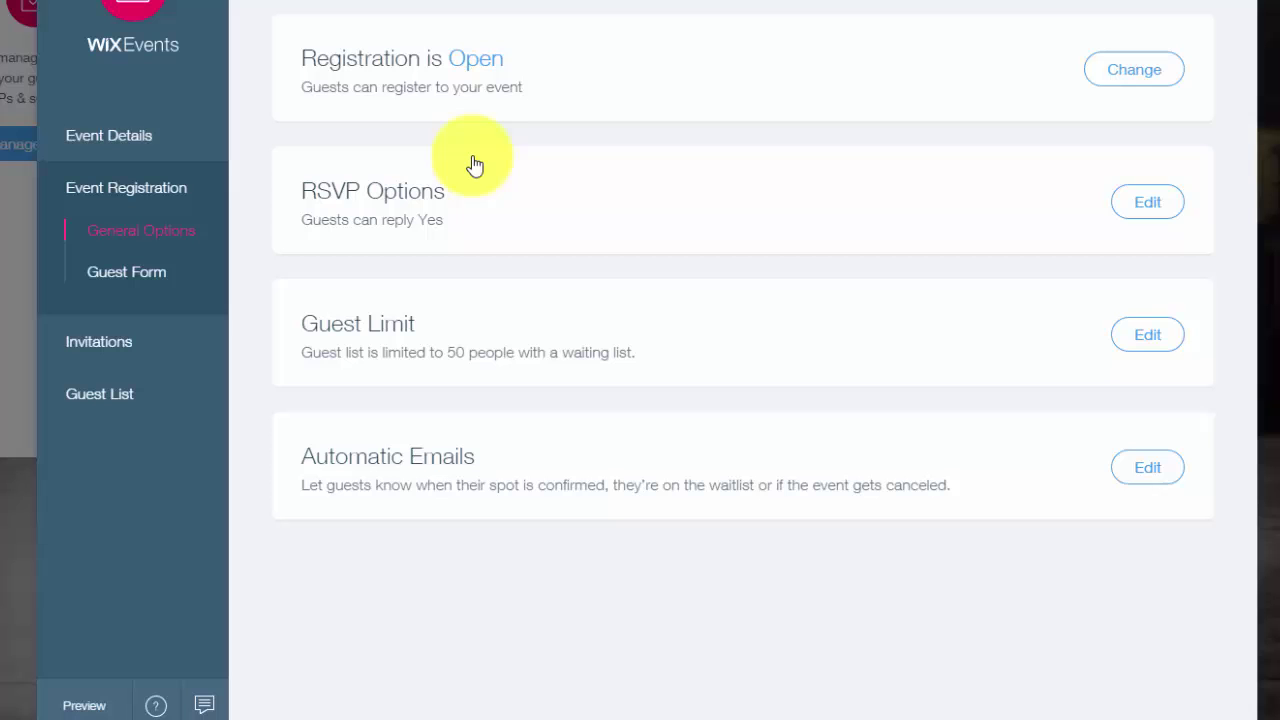
Step: Browse the Invitations, event details and Guest List pages in event management
{"action": "left_click", "coordinate": [96, 342]}
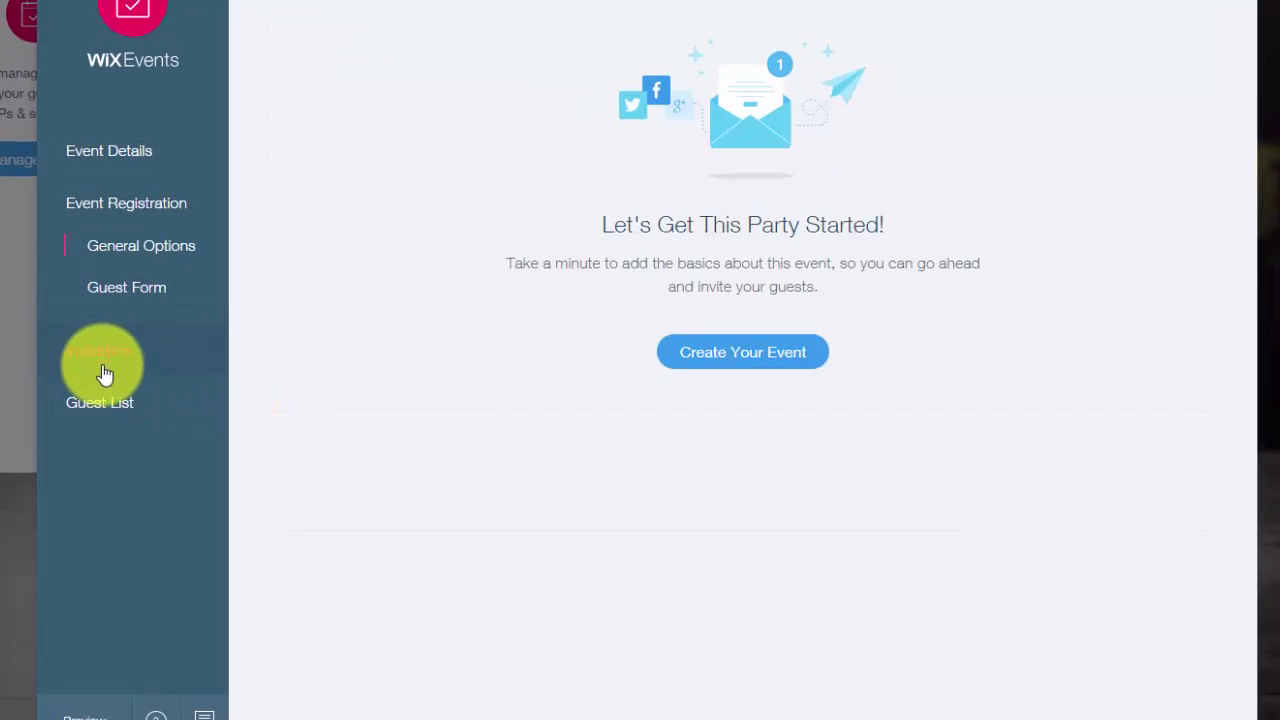
{"action": "left_click", "coordinate": [741, 394]}
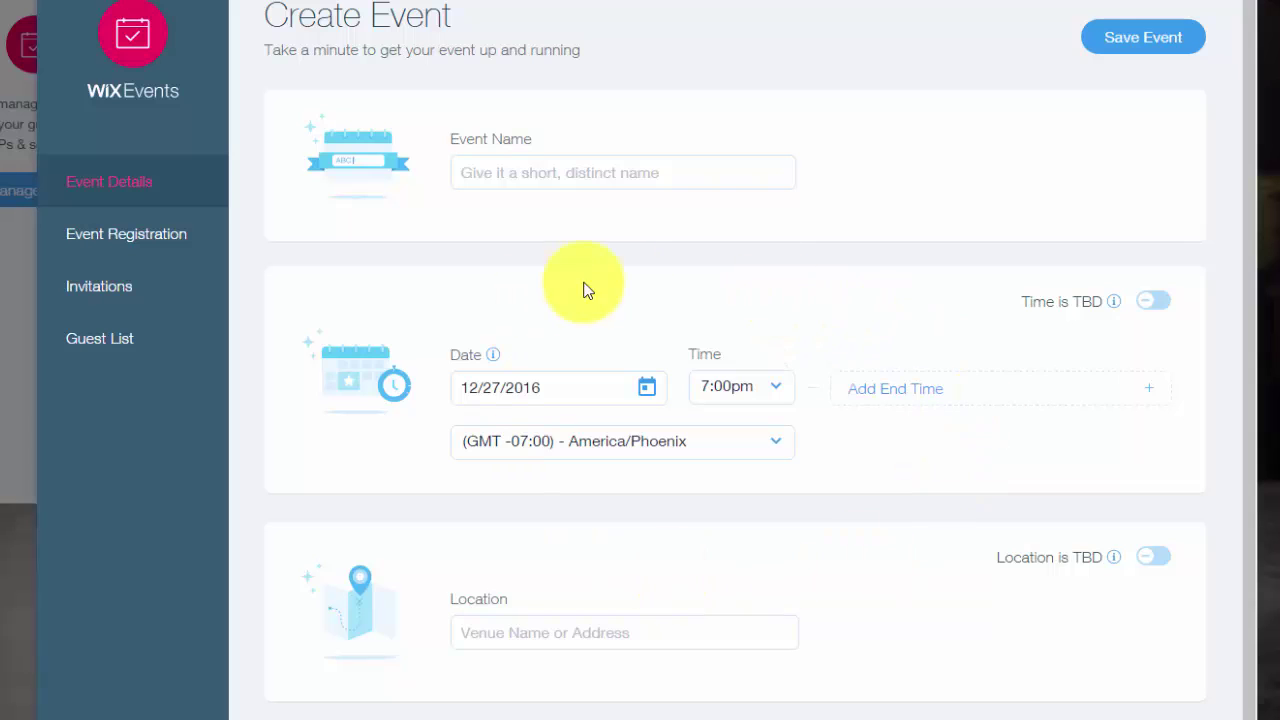
{"action": "left_click", "coordinate": [118, 340]}
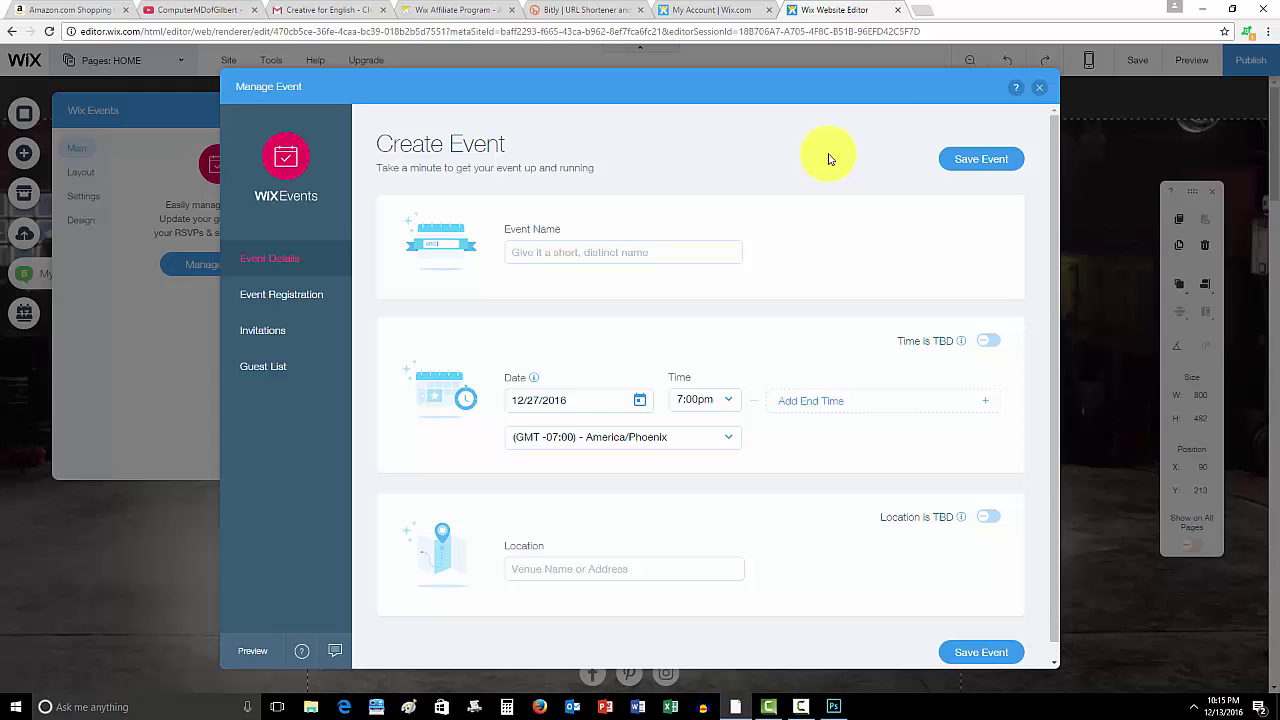
Step: Close event management and the Wix Events panel, leaving the MY BIG EVENT widget visible
{"action": "left_click", "coordinate": [1040, 92]}
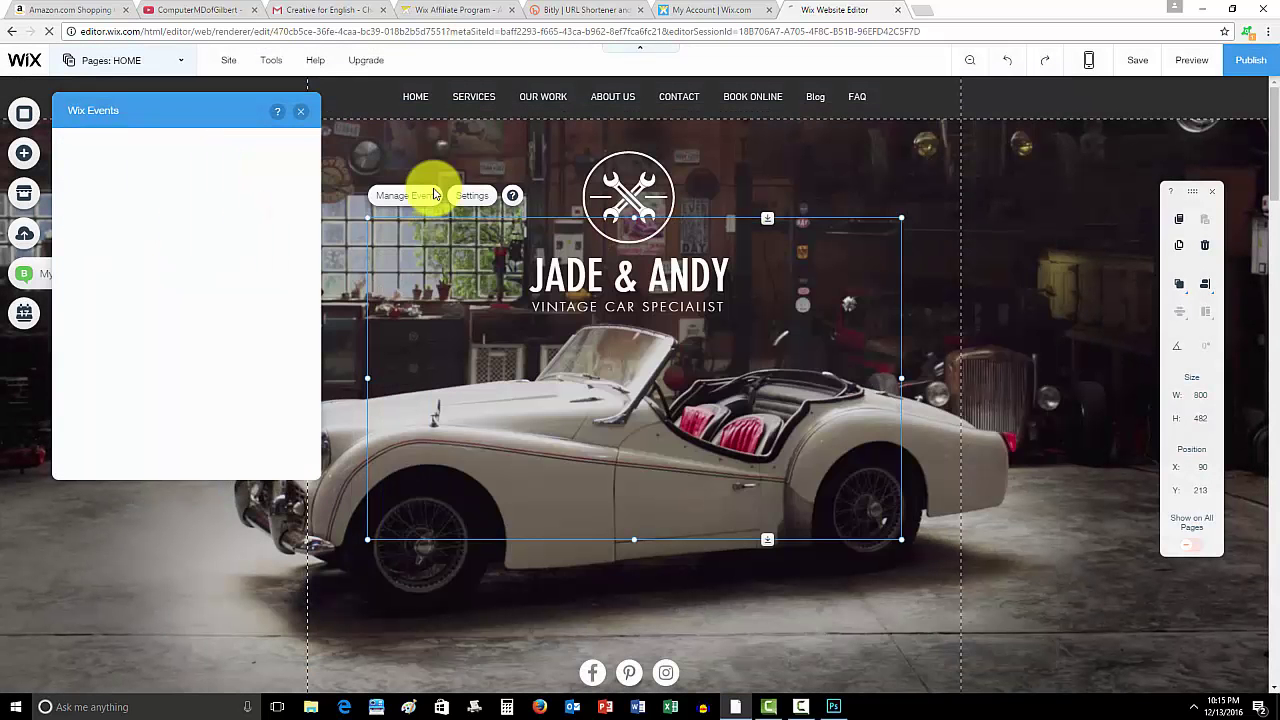
{"action": "left_click", "coordinate": [306, 114]}
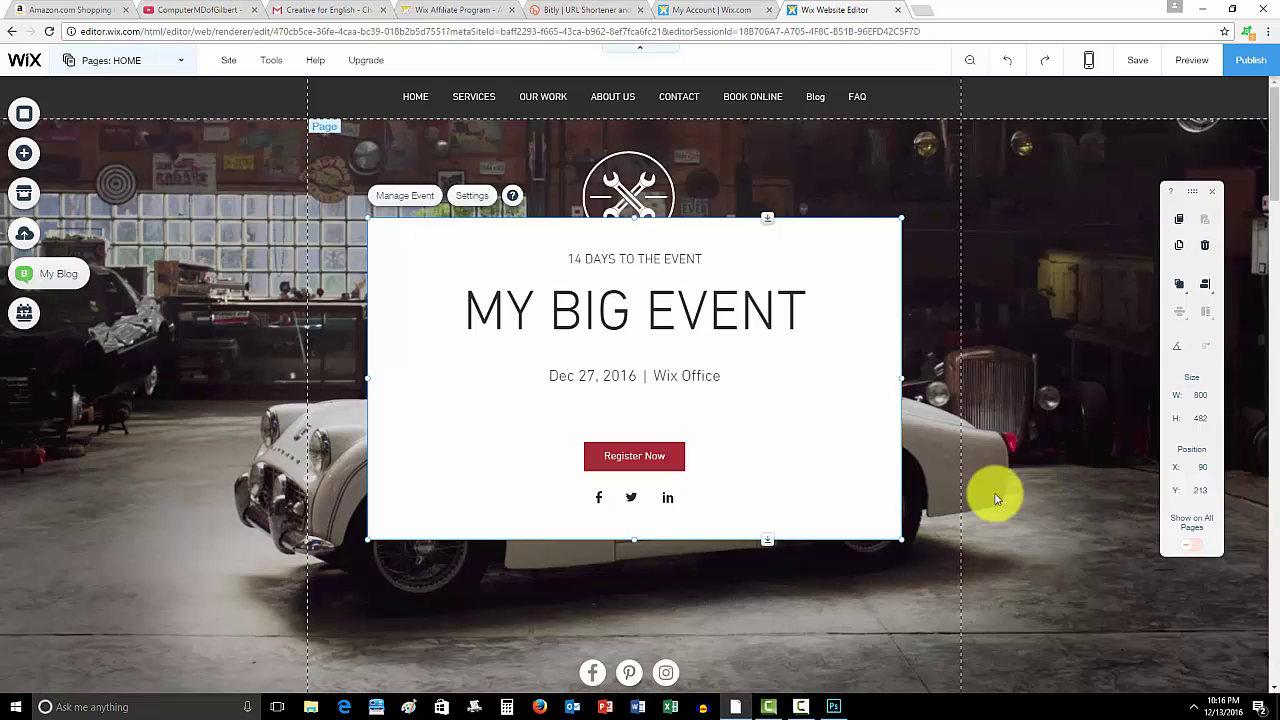
{"action": "mouse_move", "coordinate": [802, 708]}
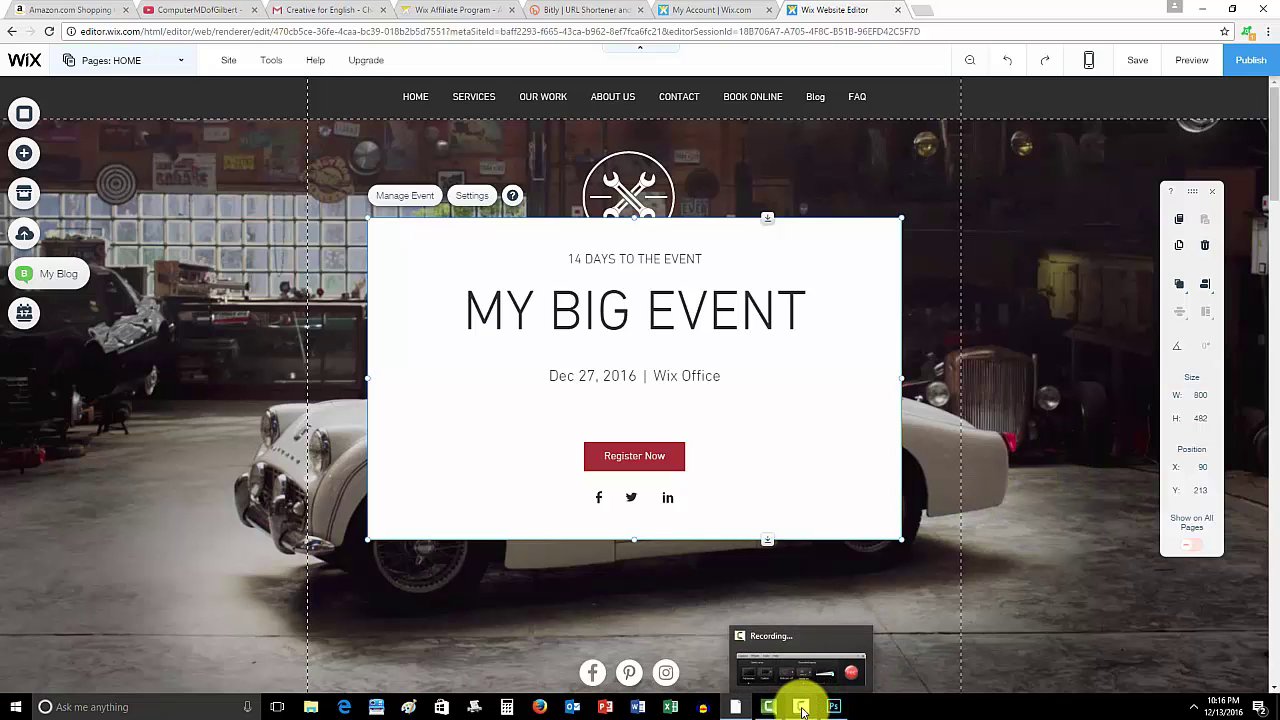
{"action": "left_click", "coordinate": [802, 708]}
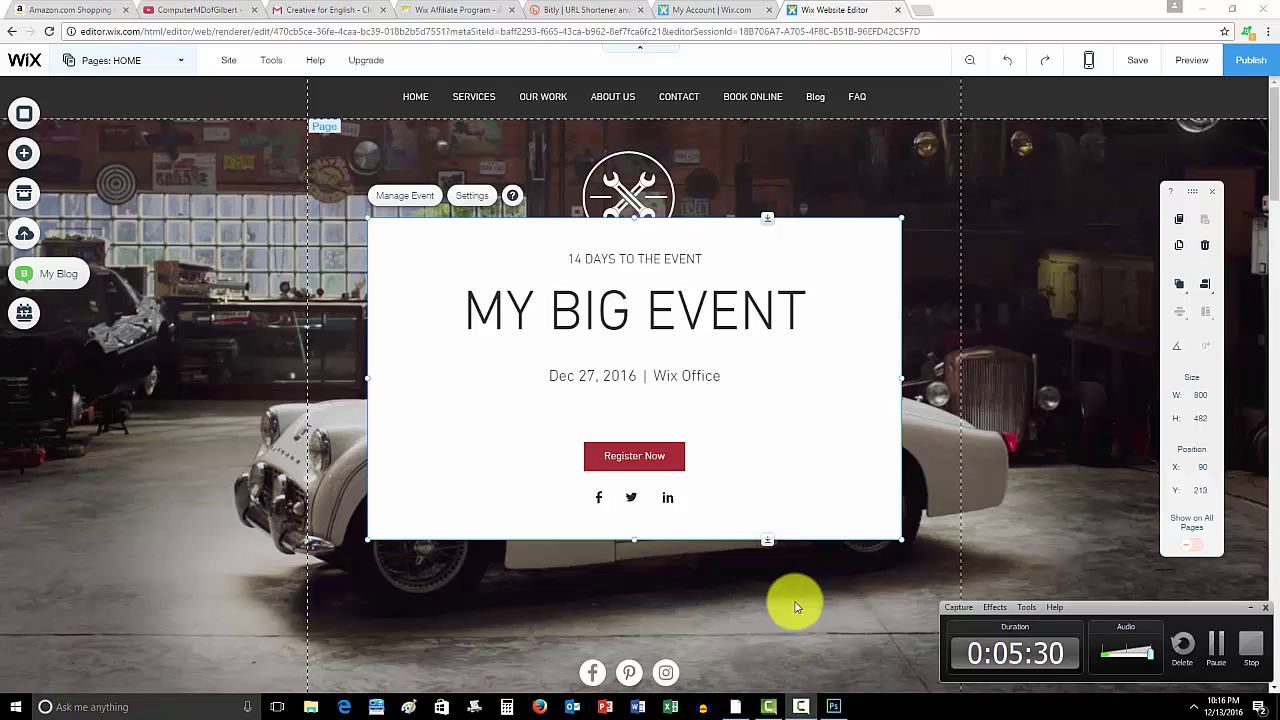